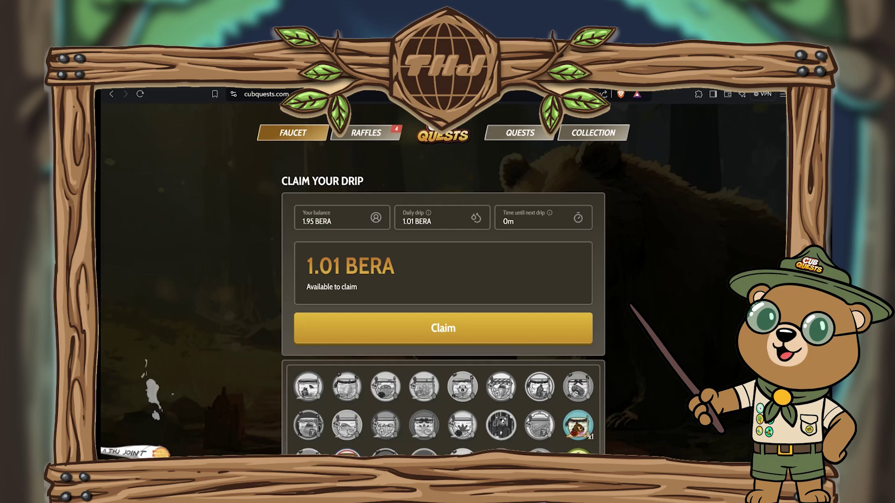
# Claim the available 1.01 BERA daily drip from the faucet and view the active raffles
pyautogui.click(340, 323)
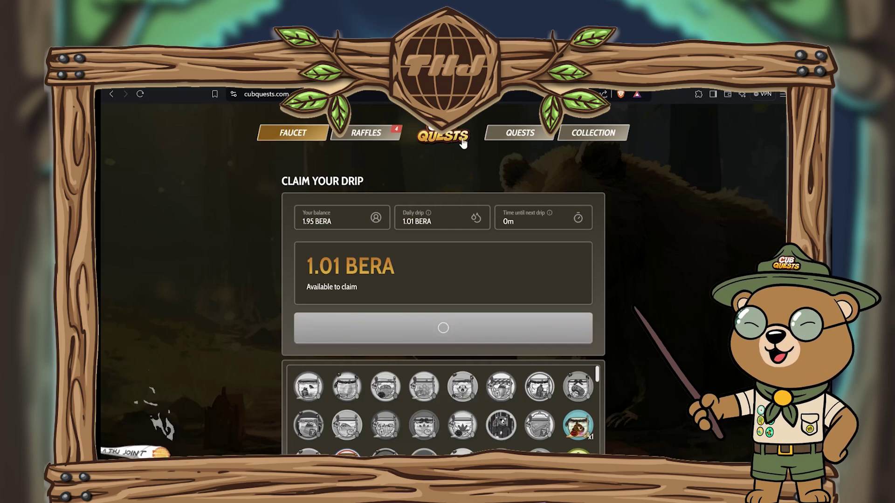
pyautogui.click(372, 136)
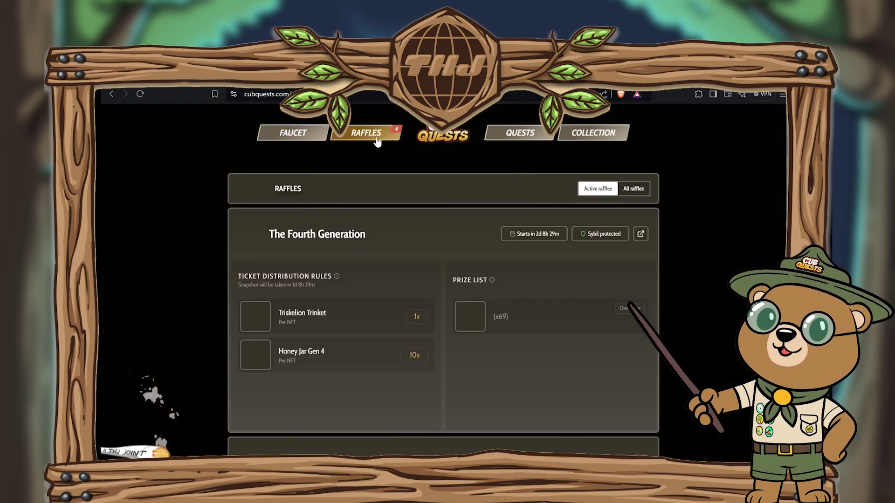
# View the CubQuests quests page and the Curvance website, returning to the quests page
pyautogui.click(524, 138)
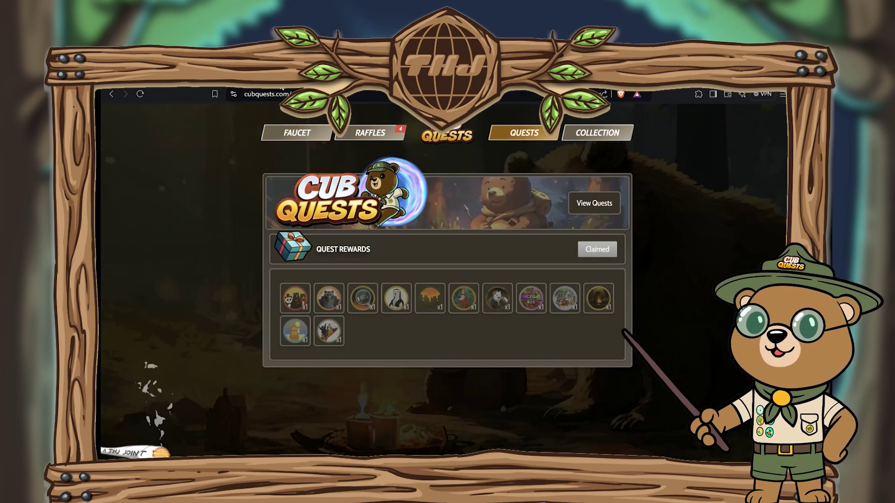
pyautogui.click(219, 82)
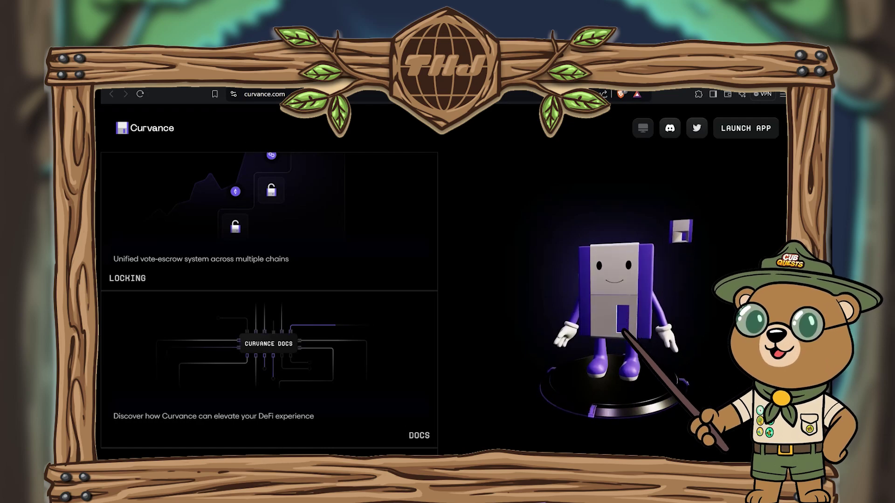
pyautogui.click(154, 82)
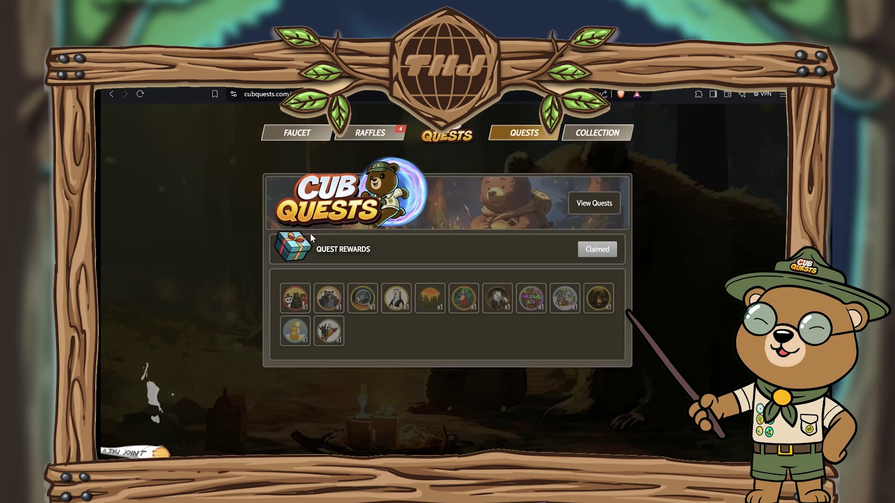
# Find the upcoming Curvance on Berachain quest in the quest list, check its reward and open the quest
pyautogui.click(595, 205)
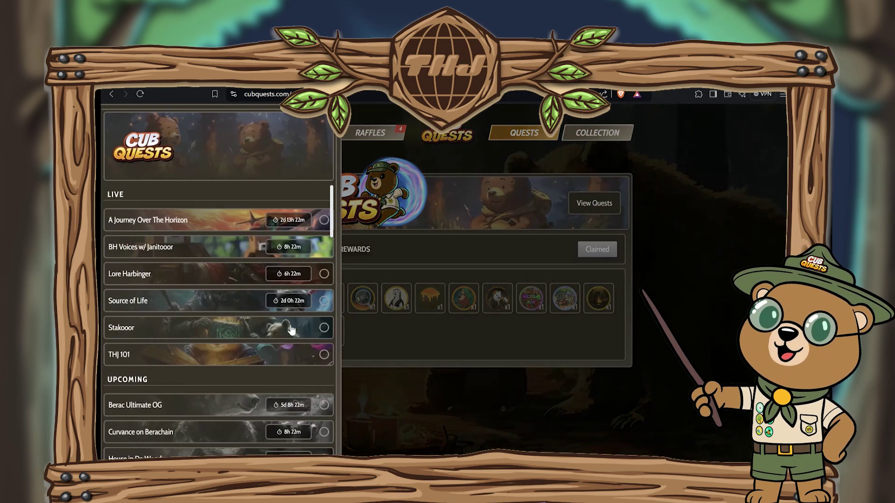
pyautogui.scroll(-3, 236, 340)
pyautogui.moveTo(236, 341)
pyautogui.scroll(1, 237, 342)
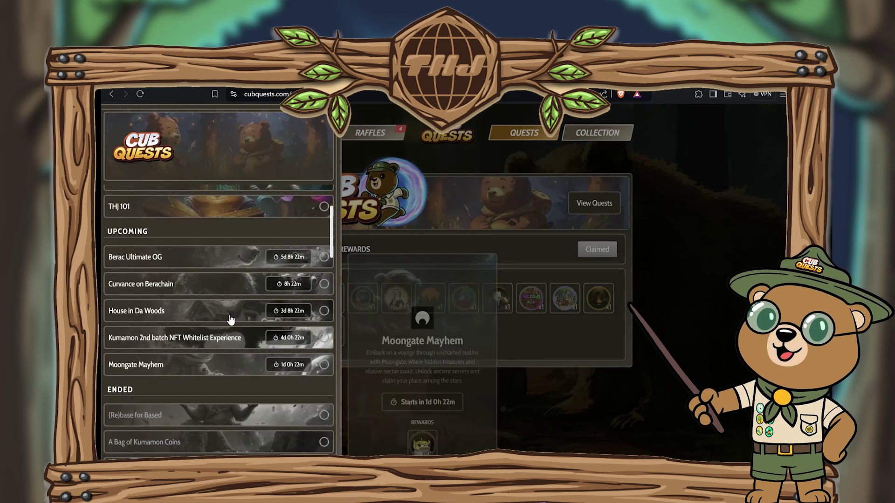
pyautogui.moveTo(116, 290)
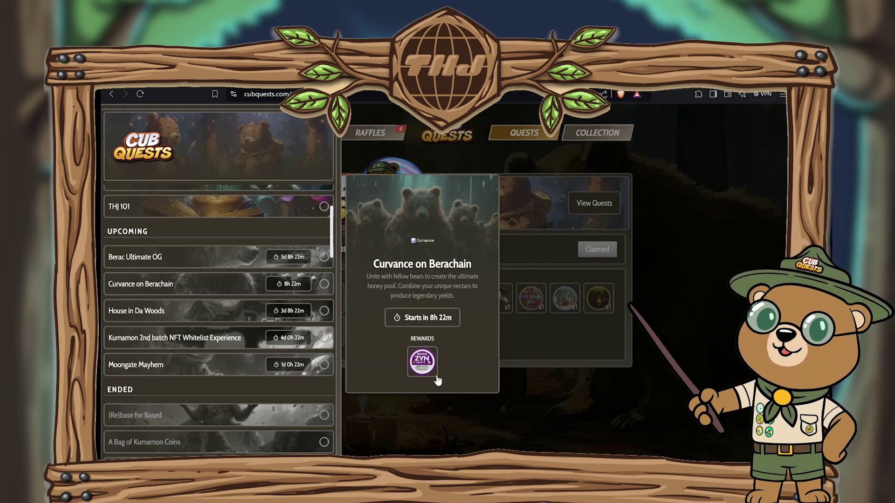
pyautogui.moveTo(424, 371)
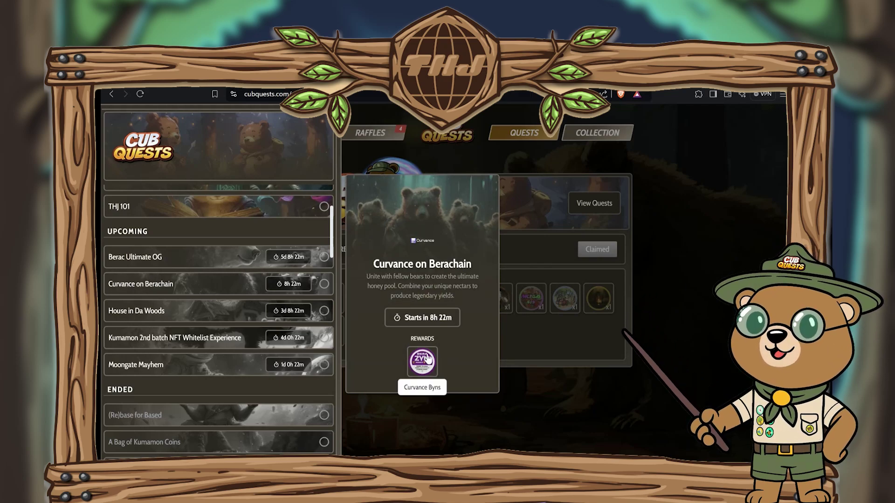
pyautogui.click(427, 359)
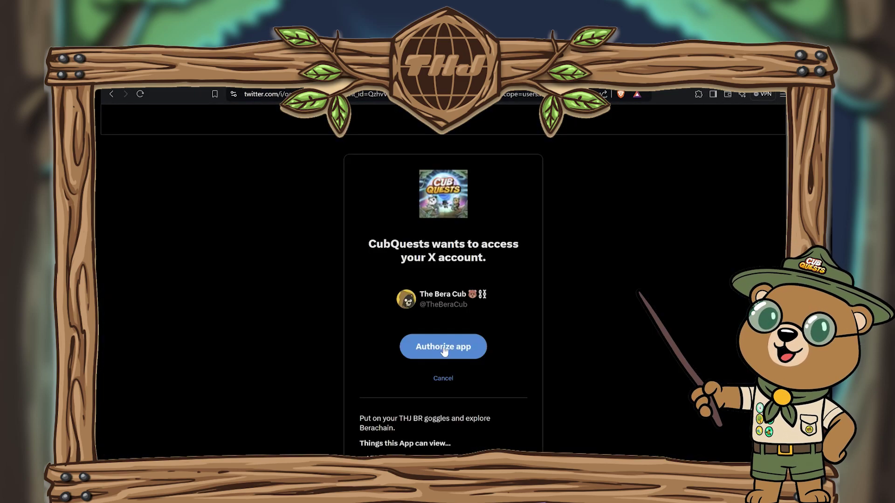
# Authorize CubQuests to access the X account and acknowledge the quest disclaimer
pyautogui.click(444, 352)
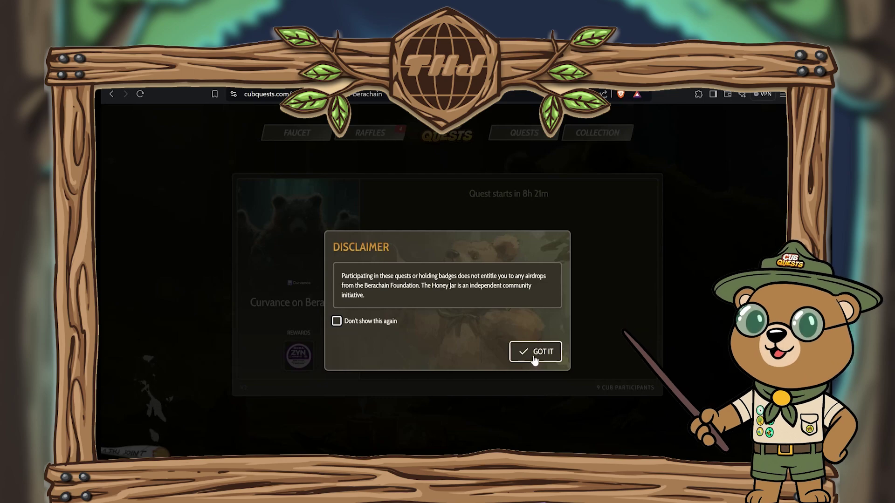
pyautogui.click(534, 353)
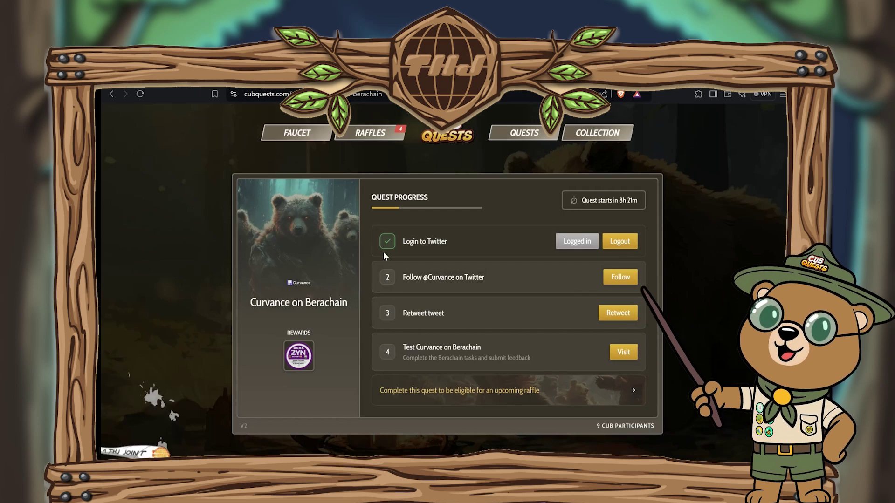
pyautogui.click(630, 278)
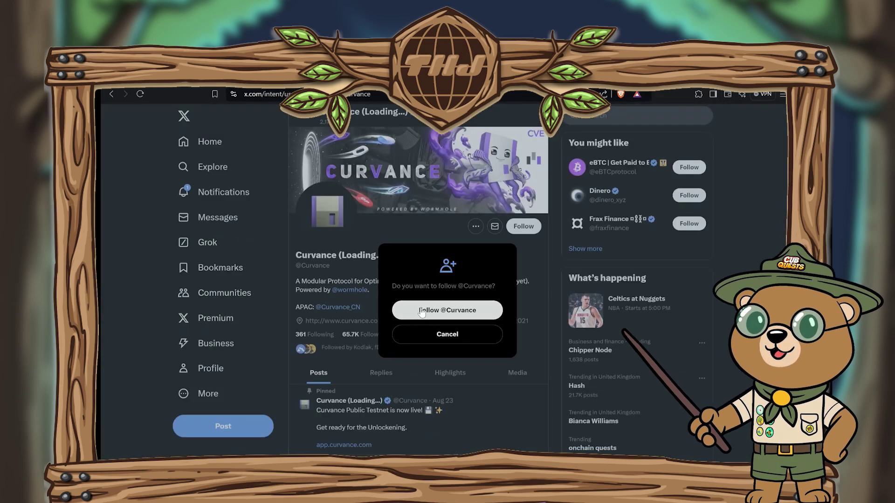
pyautogui.click(422, 311)
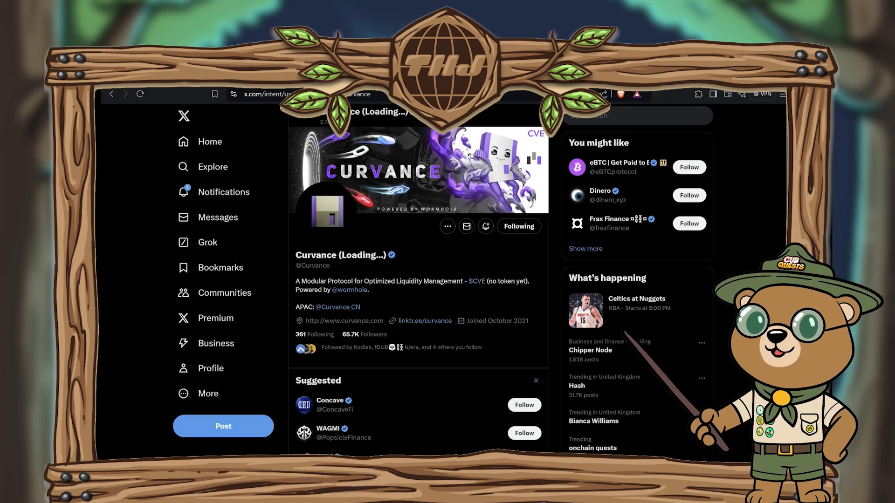
pyautogui.moveTo(314, 281); pyautogui.dragTo(447, 281)
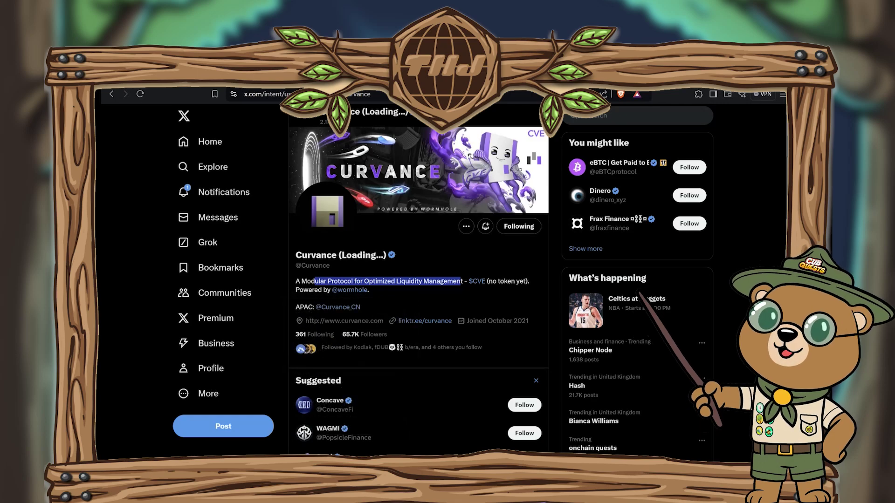
pyautogui.click(261, 79)
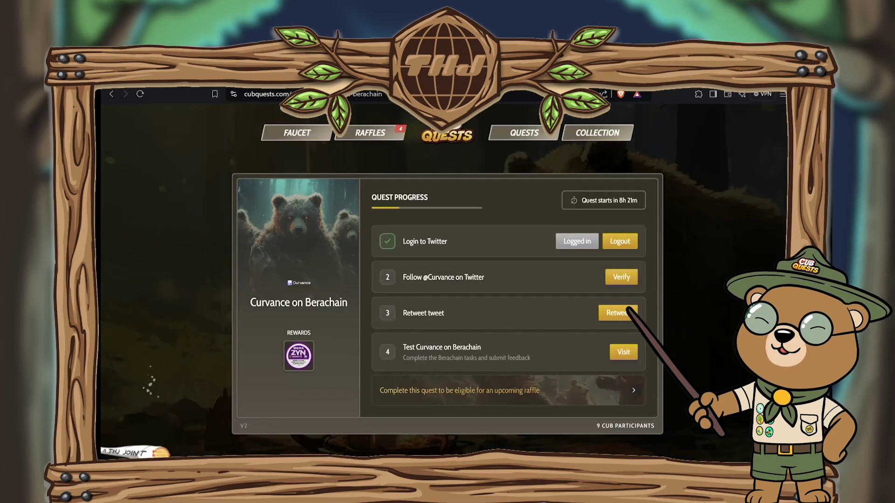
pyautogui.click(609, 287)
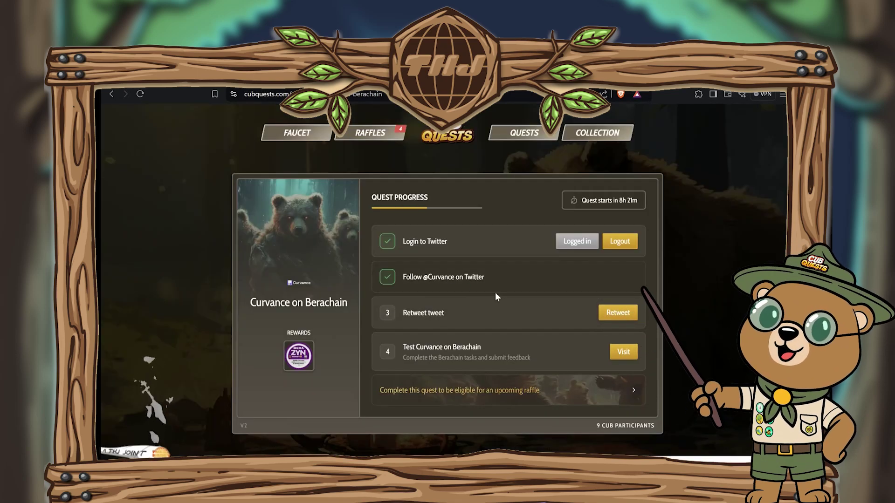
# Repost Curvance's Berachain Artio V2 deployment announcement on X and verify the retweet task in CubQuests
pyautogui.click(606, 314)
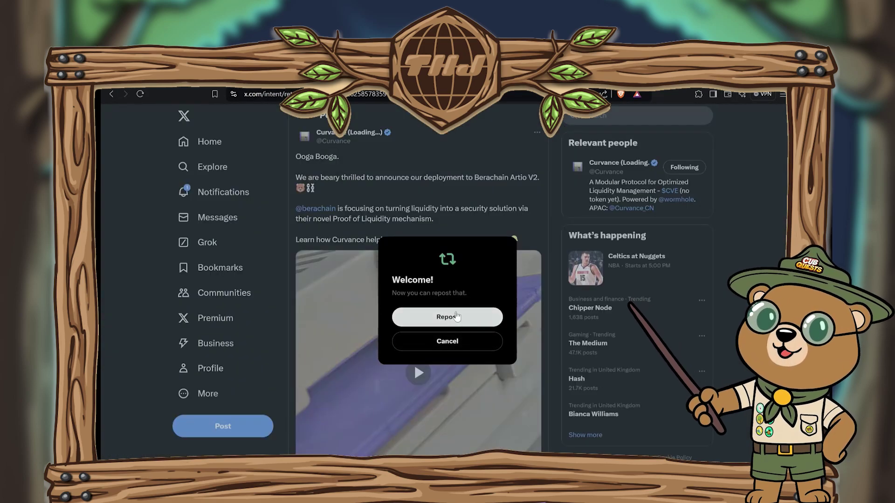
pyautogui.click(445, 318)
pyautogui.scroll(-4, 448, 280)
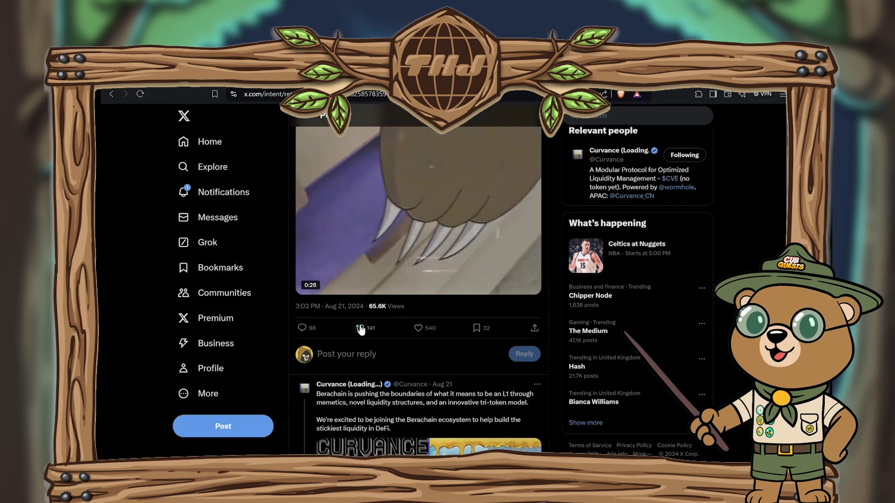
pyautogui.click(359, 328)
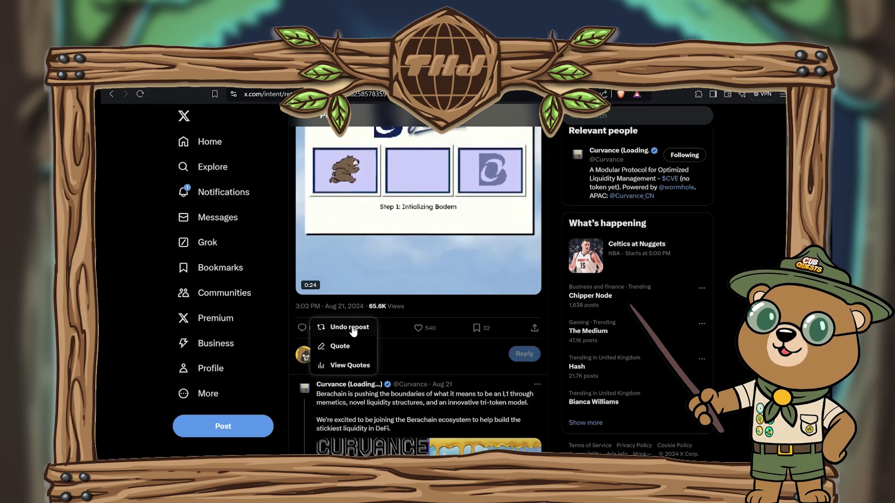
pyautogui.click(419, 311)
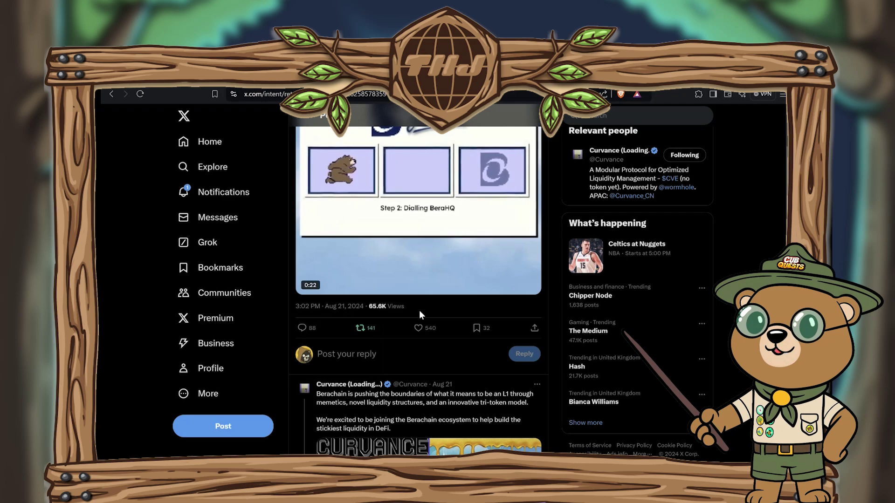
pyautogui.hotkey('ctrl', 'w')
pyautogui.click(624, 312)
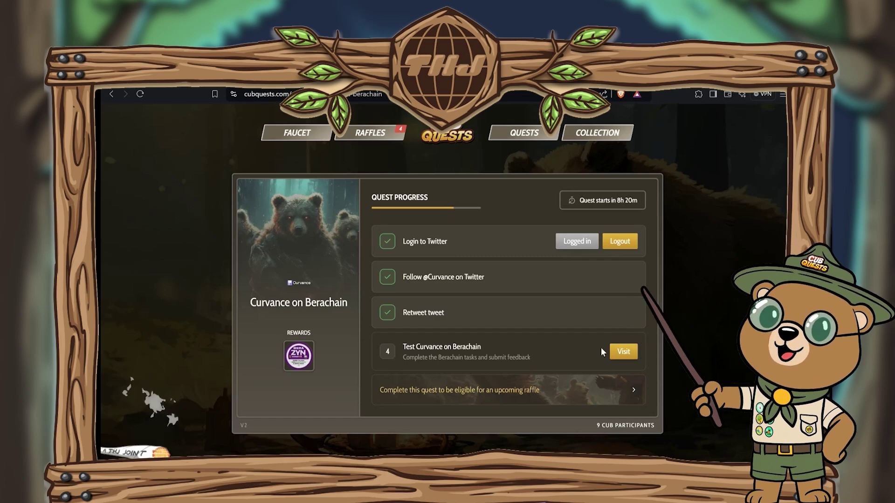
# Go to the external app.curvance.com site from the Test Curvance on Berachain task
pyautogui.click(625, 353)
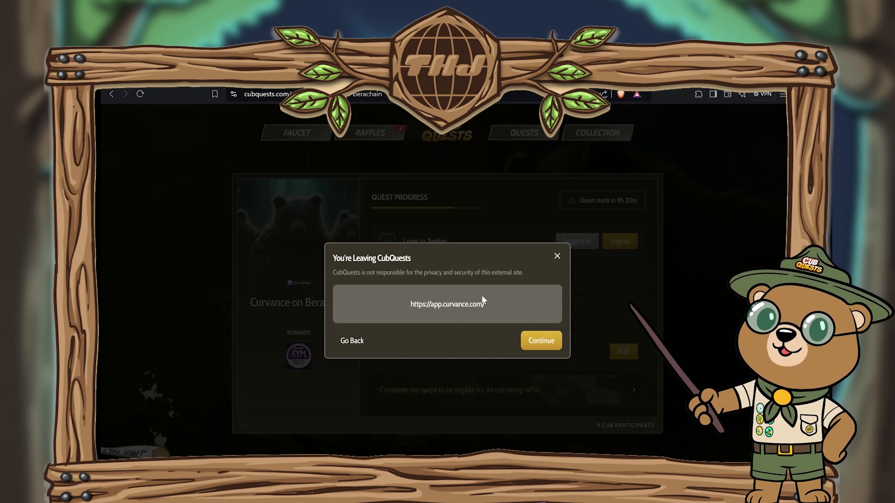
pyautogui.click(542, 341)
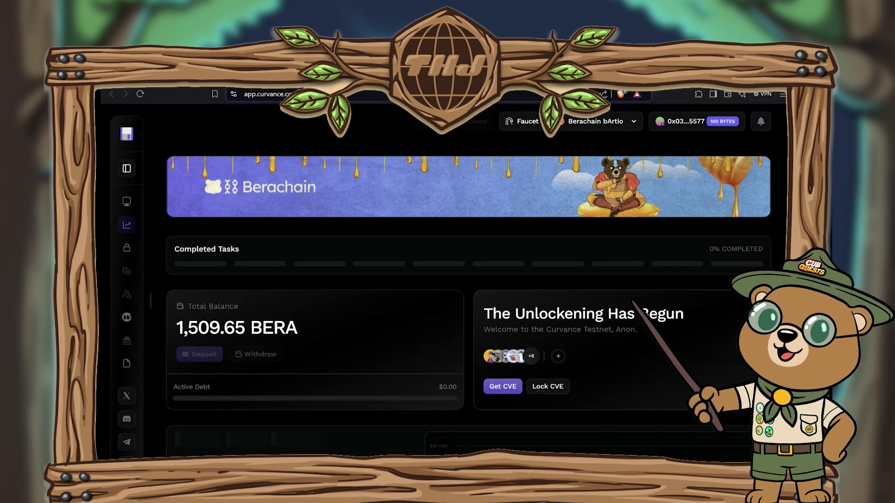
pyautogui.click(236, 95)
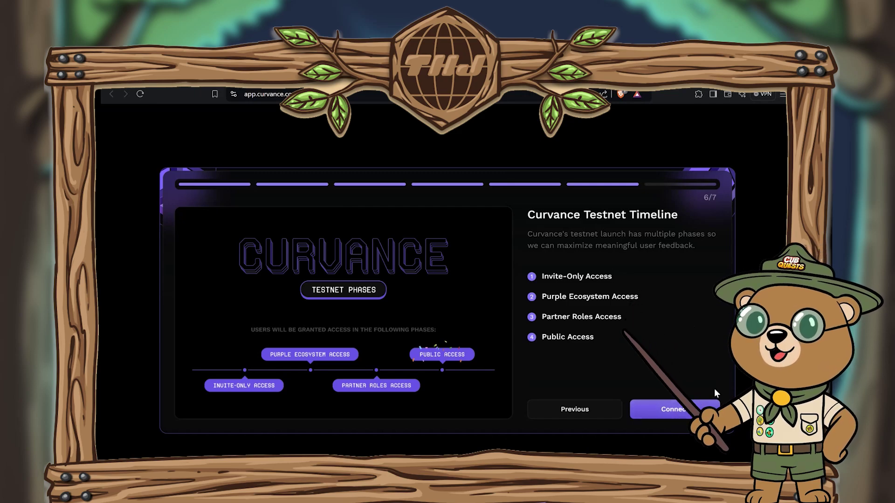
# Connect the MetaMask wallet to Curvance using Account 2
pyautogui.click(675, 408)
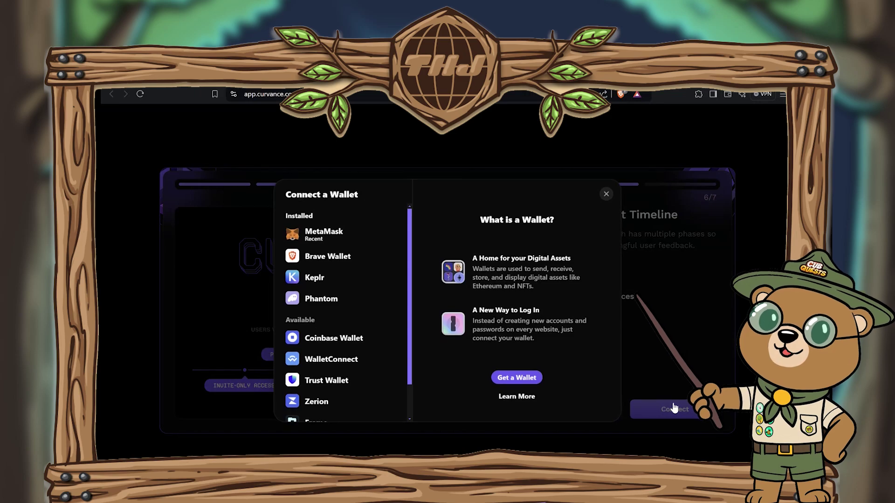
pyautogui.click(346, 237)
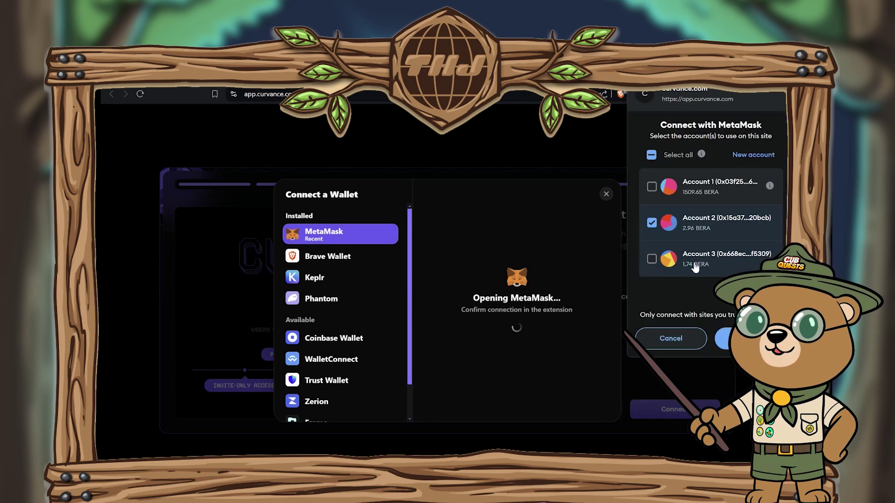
pyautogui.click(727, 338)
pyautogui.click(728, 338)
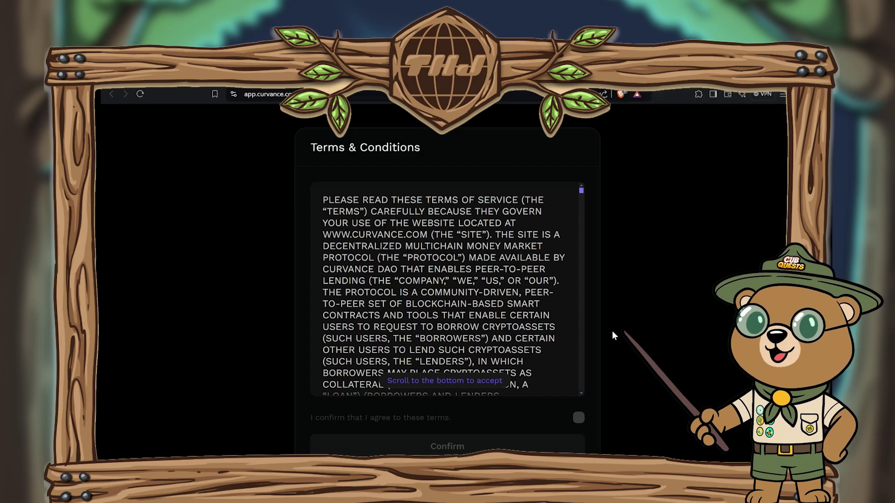
# Agree to Curvance's Terms & Conditions and finish the remaining onboarding pages to reach the dashboard
pyautogui.scroll(-20, 488, 368)
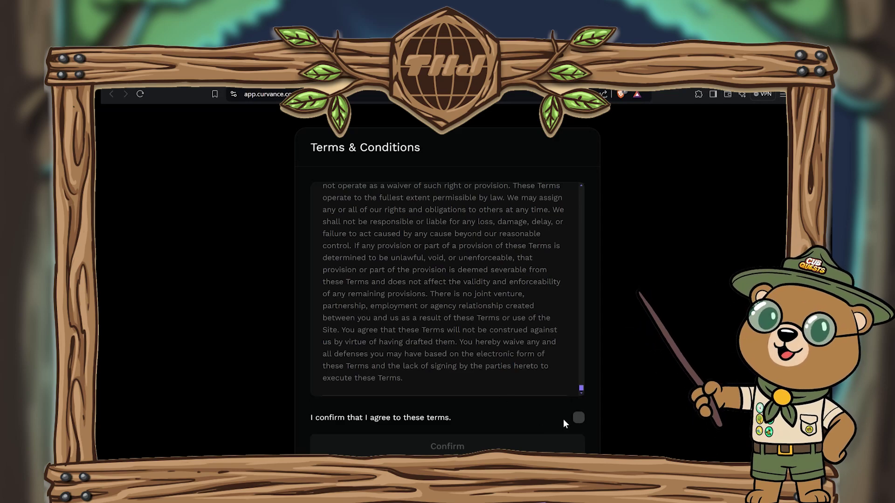
pyautogui.click(578, 417)
pyautogui.click(474, 447)
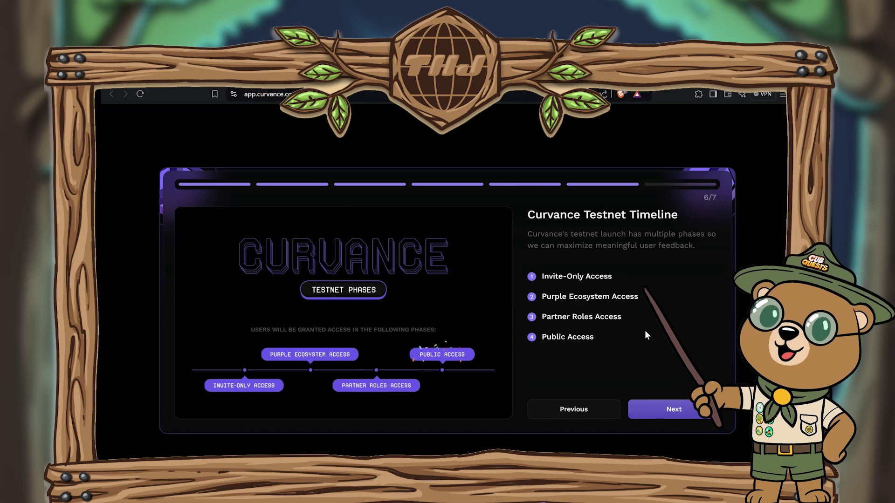
pyautogui.click(677, 410)
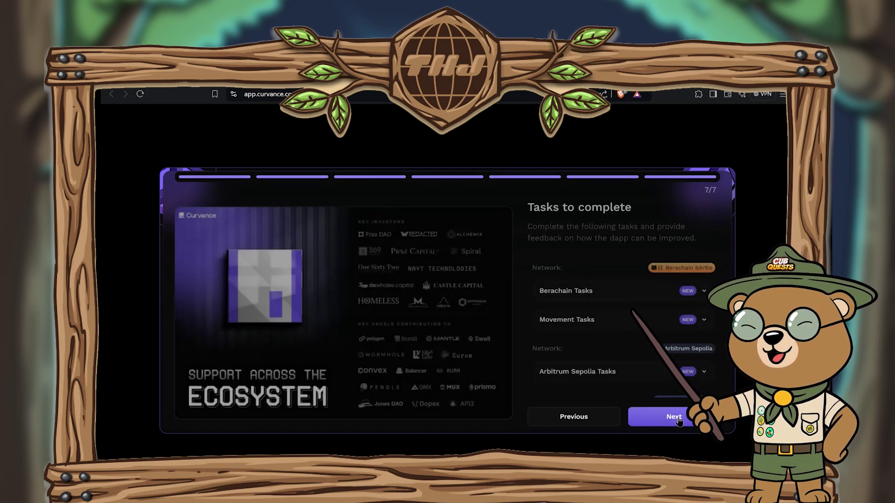
pyautogui.click(679, 414)
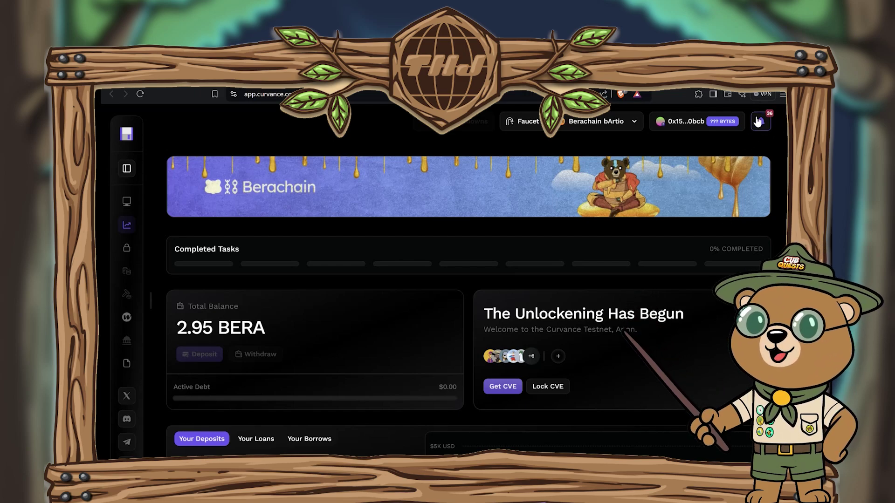
# Review the list of Berachain tasks in Curvance's notifications
pyautogui.click(770, 124)
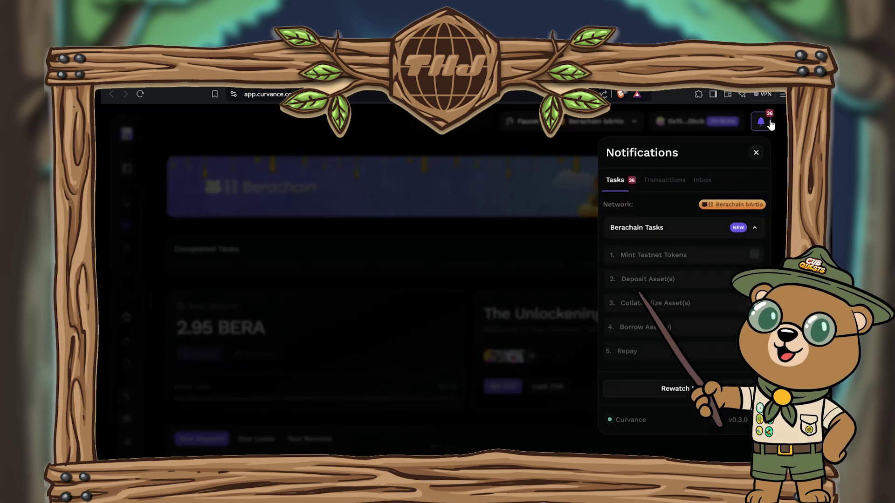
pyautogui.scroll(-1, 678, 264)
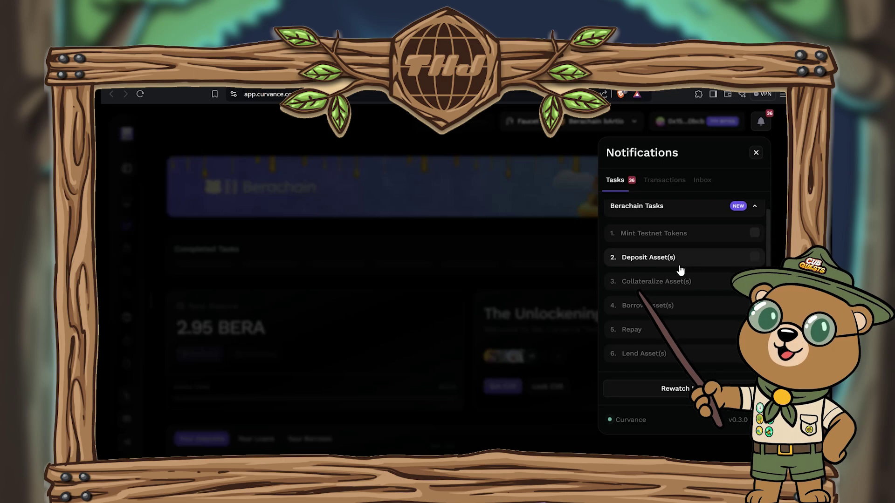
pyautogui.scroll(-4, 680, 270)
pyautogui.scroll(1, 680, 270)
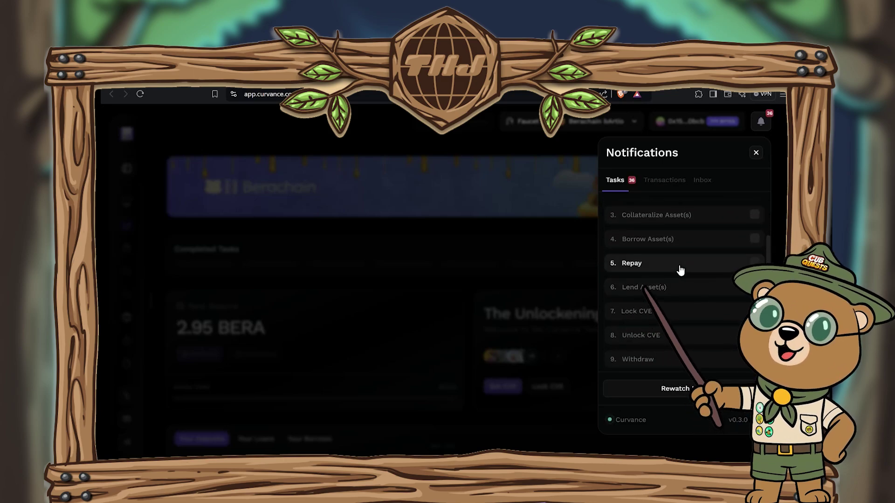
# Claim all available faucet tokens through the Mint Testnet Tokens task, approve the wallet transaction and signature requests, and close the faucet dialog
pyautogui.scroll(3, 680, 271)
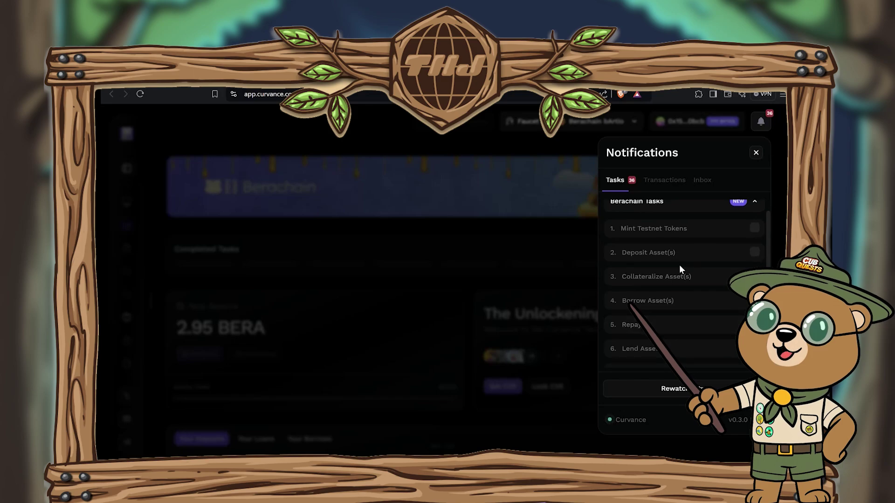
pyautogui.scroll(1, 679, 265)
pyautogui.click(683, 247)
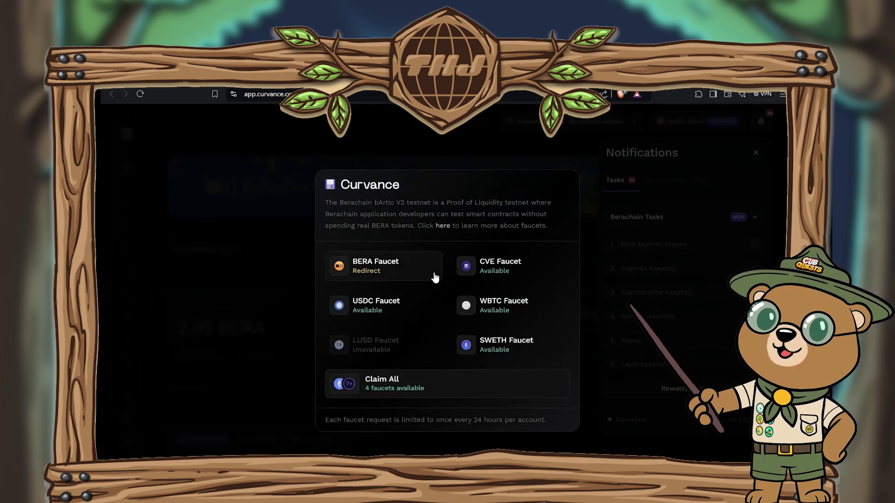
pyautogui.click(442, 391)
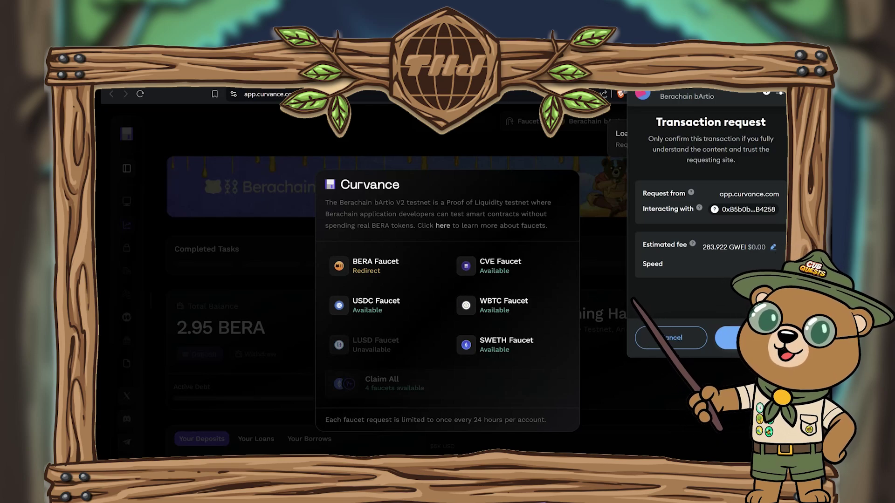
pyautogui.click(758, 337)
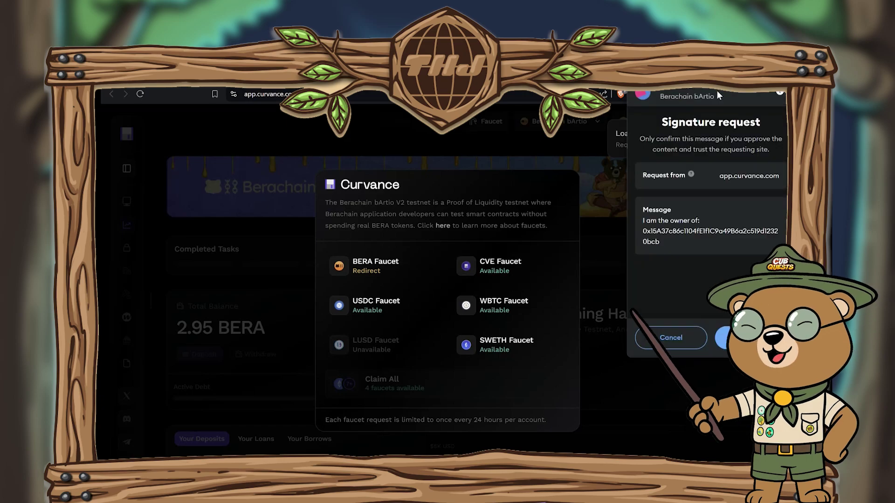
pyautogui.click(751, 337)
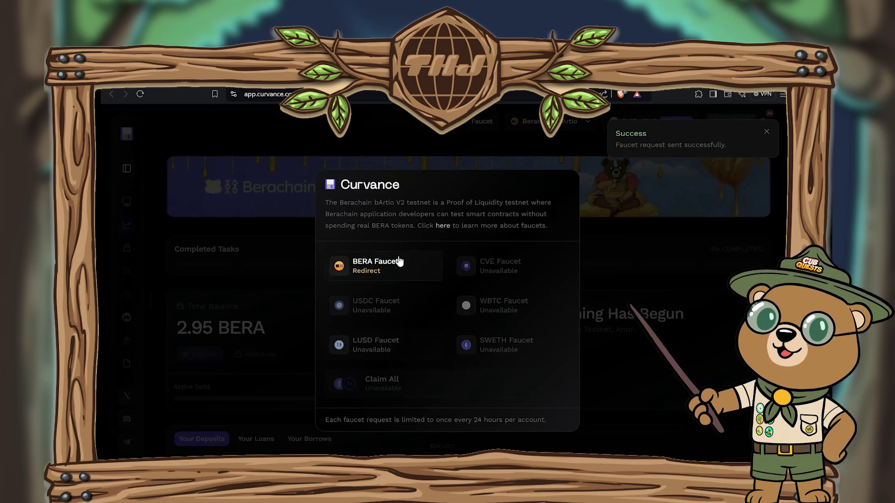
pyautogui.click(638, 262)
# Open the Long BTC market page through the Deposit Asset(s) task in the Berachain Tasks list
pyautogui.click(764, 122)
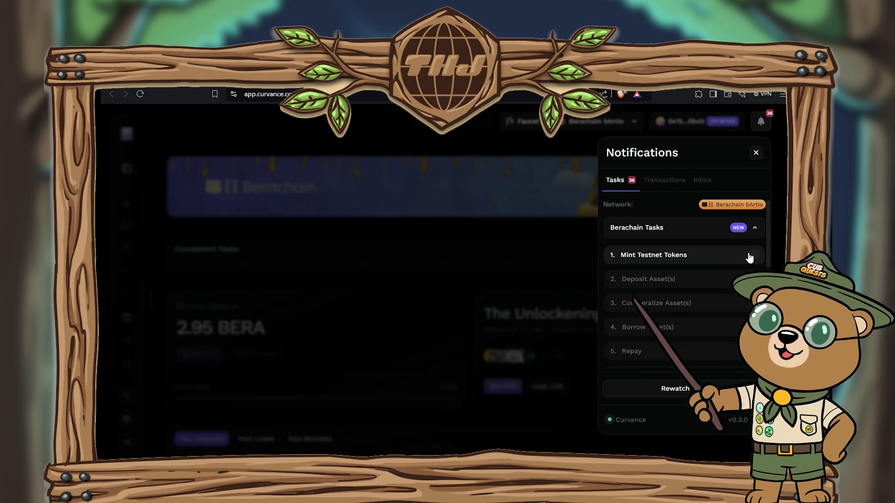
pyautogui.scroll(-1, 658, 266)
pyautogui.click(658, 264)
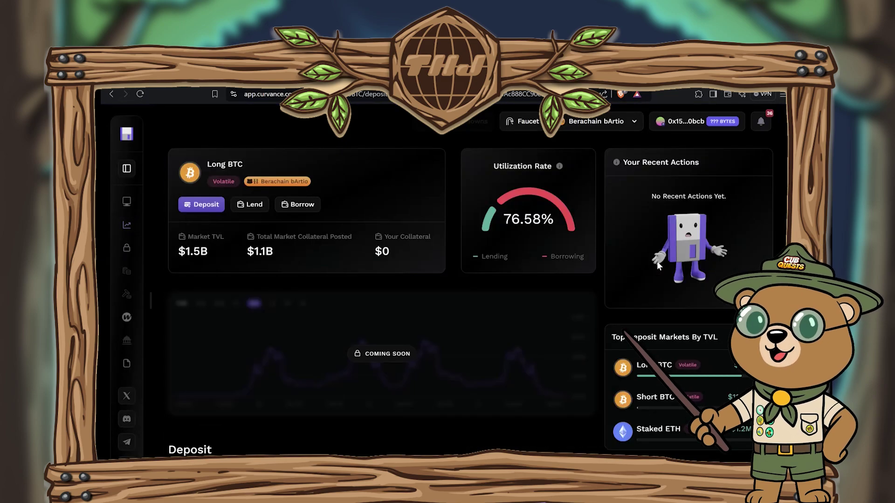
pyautogui.click(126, 226)
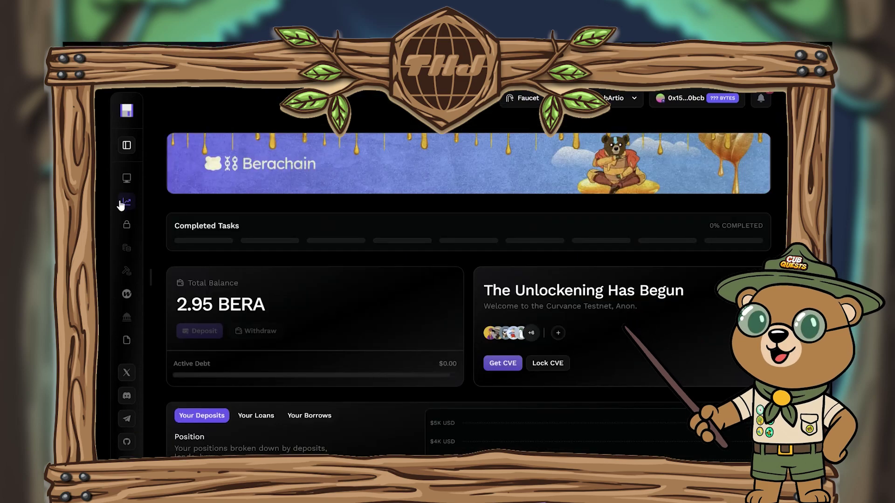
pyautogui.scroll(-4, 338, 314)
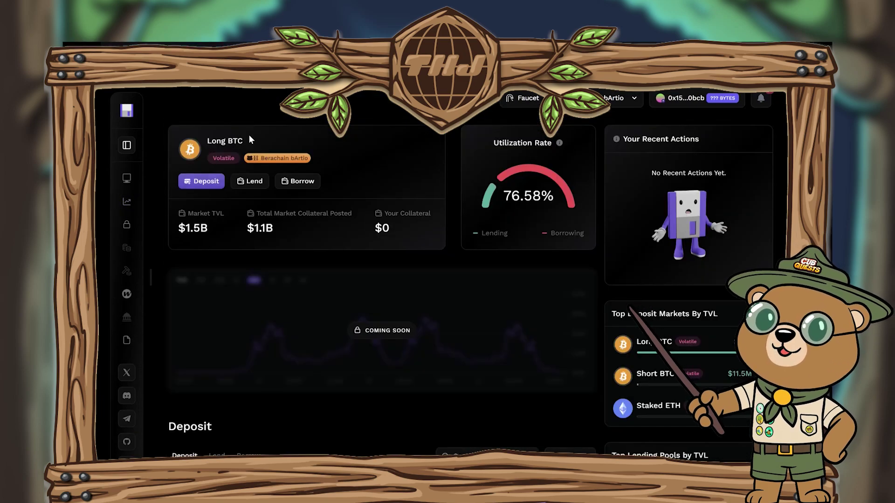
# Make a collateralized deposit of 1 WBTC in the Long BTC market, approving a WBTC spending cap of 1
pyautogui.click(204, 182)
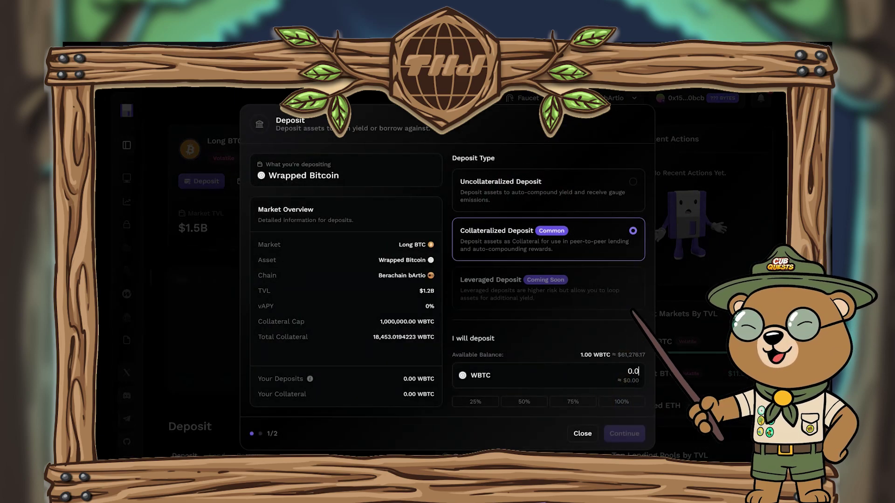
pyautogui.doubleClick(595, 354)
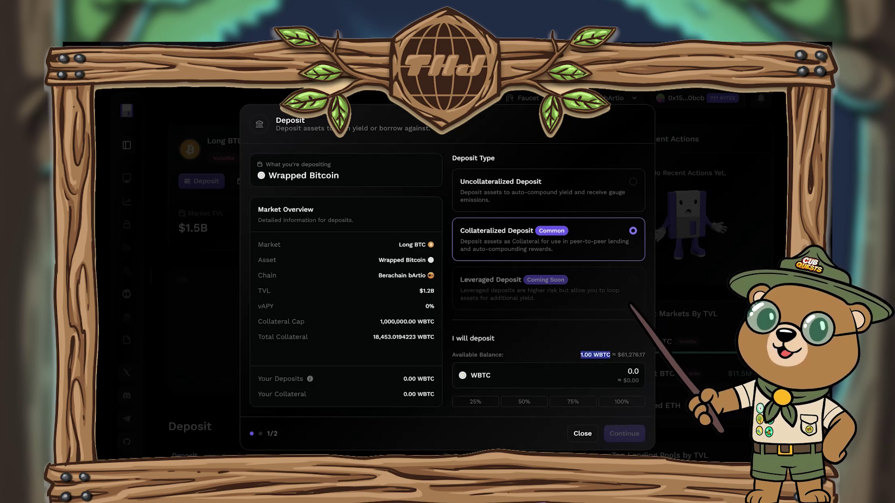
pyautogui.click(595, 355)
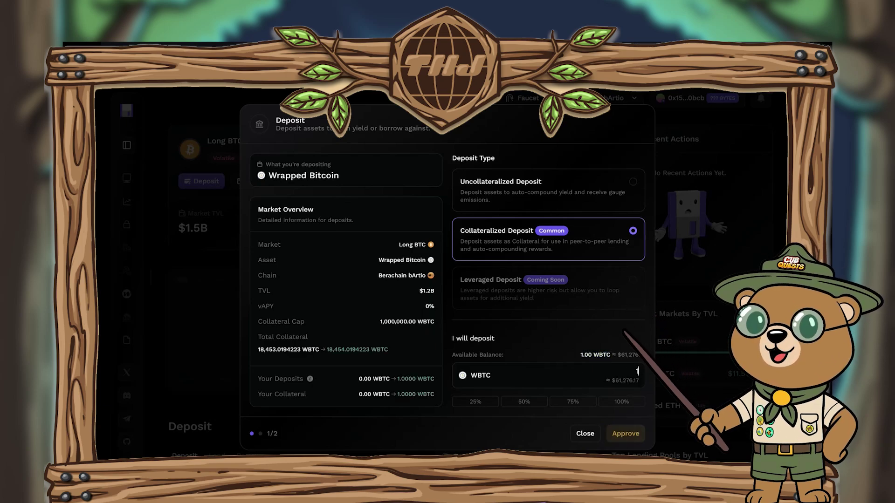
pyautogui.click(626, 434)
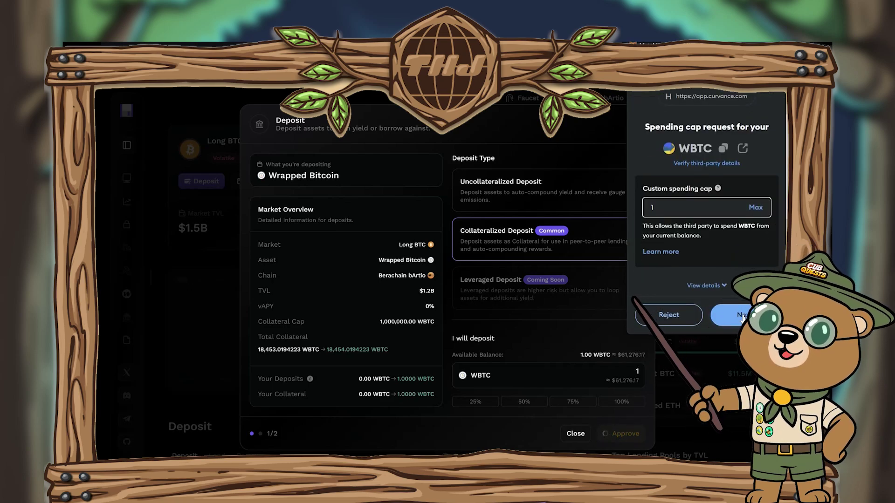
pyautogui.click(731, 315)
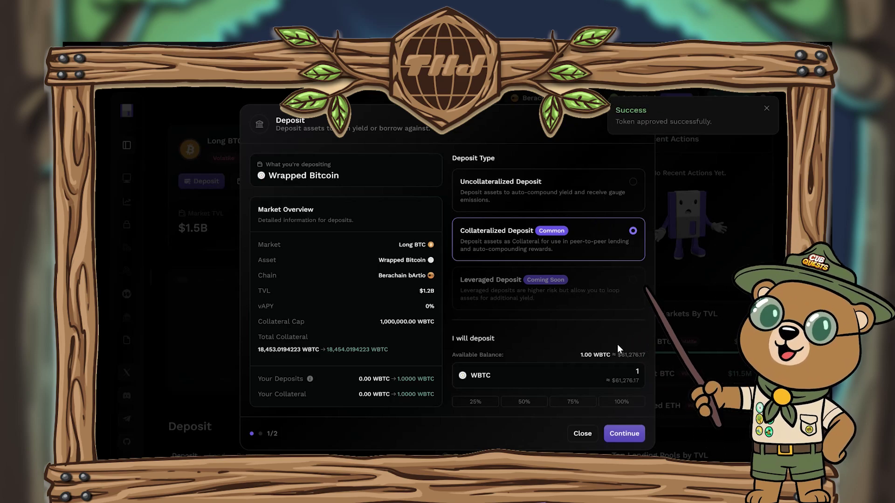
pyautogui.click(622, 434)
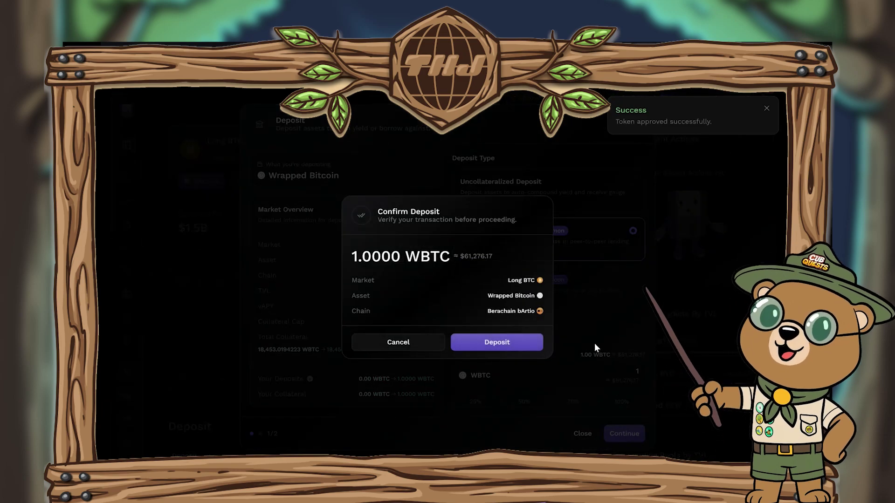
pyautogui.click(514, 342)
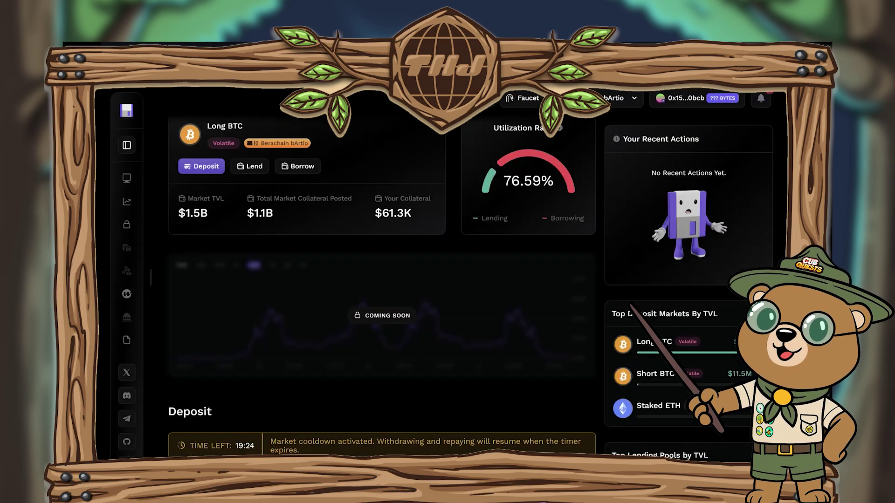
# Open the Long BTC market's Borrow section through the Borrow Asset(s) task in the Berachain Tasks list
pyautogui.click(762, 99)
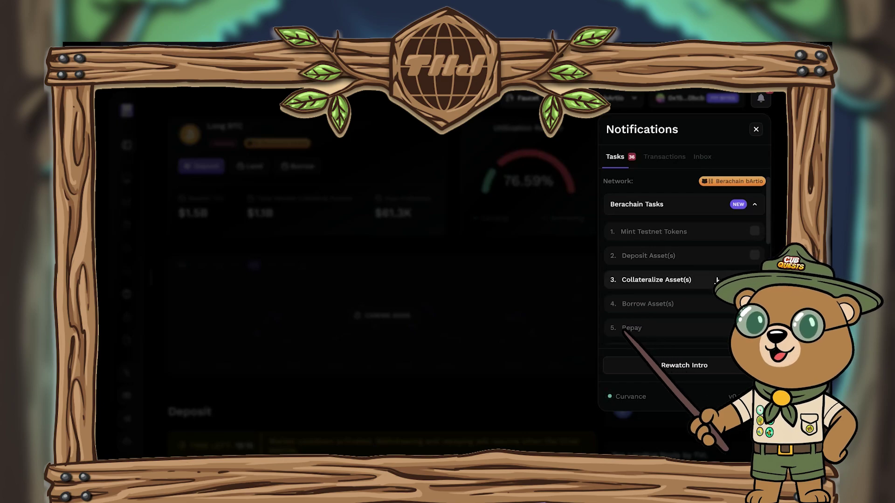
pyautogui.scroll(-2, 632, 271)
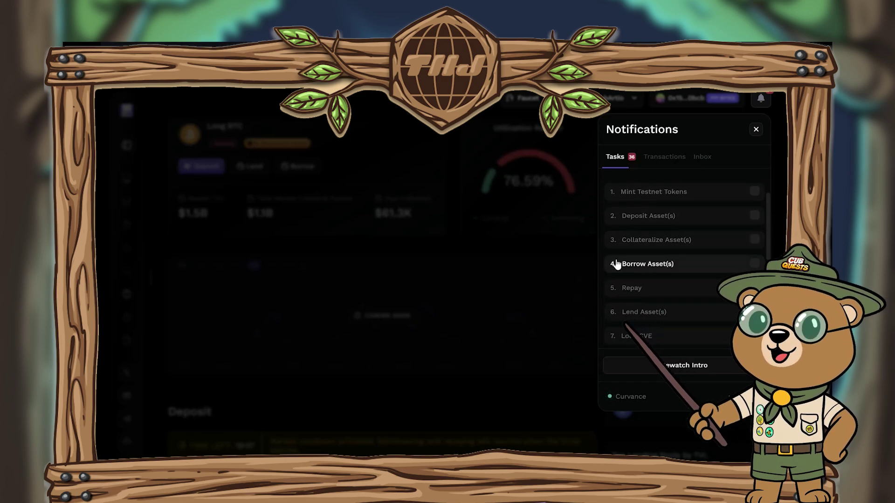
pyautogui.click(643, 265)
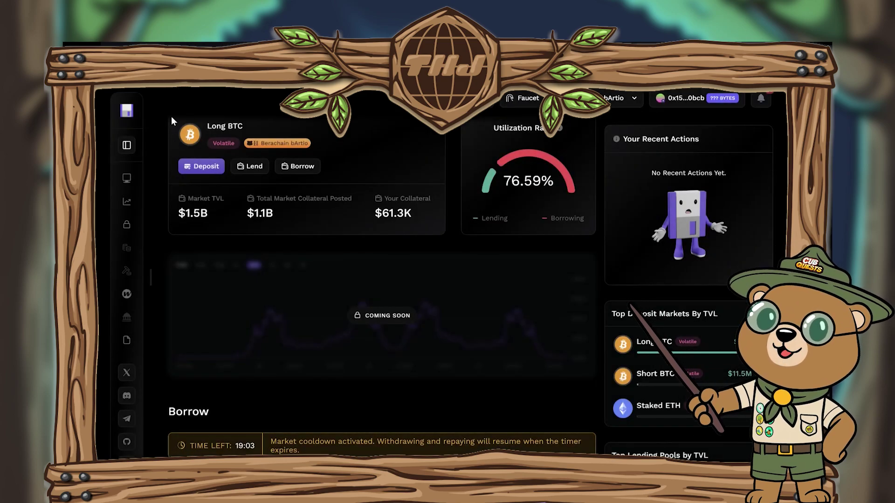
pyautogui.doubleClick(251, 121)
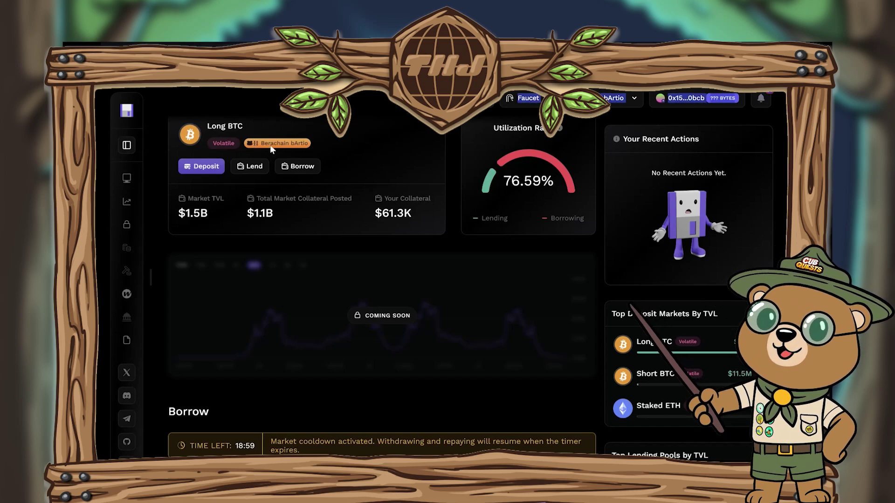
# Borrow 10000 USDC against the collateral in the Long BTC market and close the borrow dialog
pyautogui.click(302, 167)
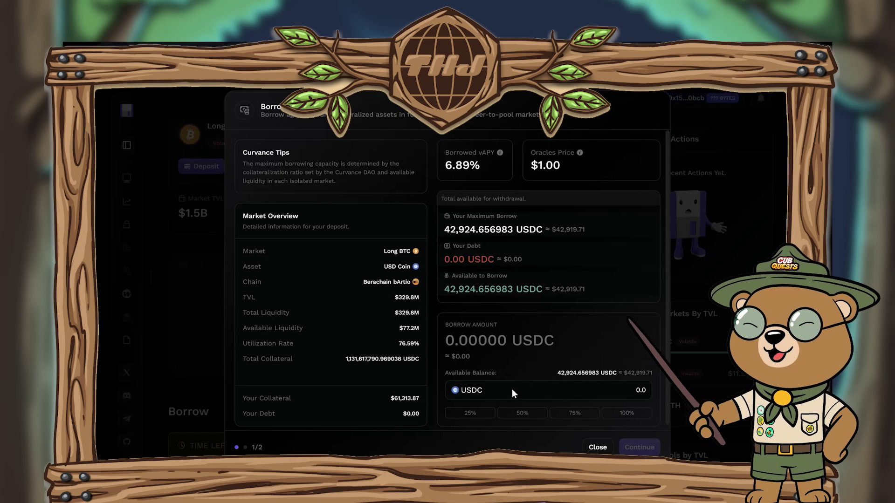
pyautogui.press('BackSpace')
pyautogui.press('BackSpace')
pyautogui.press('BackSpace')
pyautogui.write('10000')
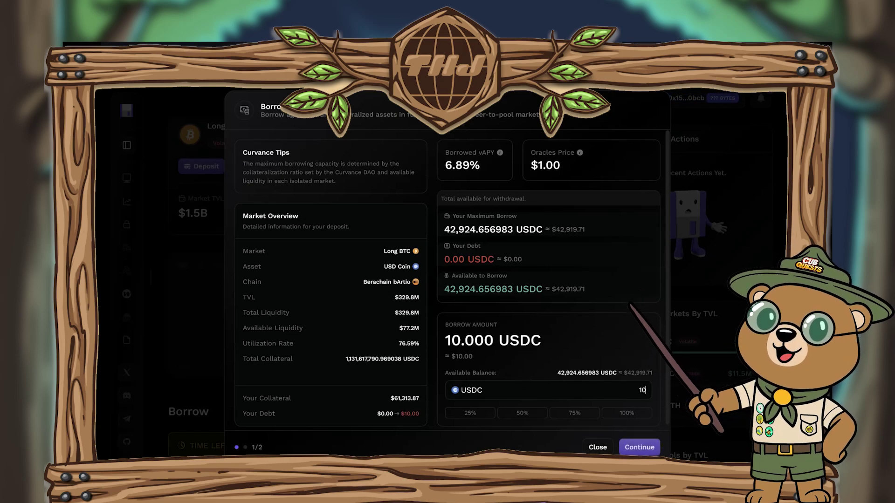
pyautogui.hotkey('ctrl', 'a')
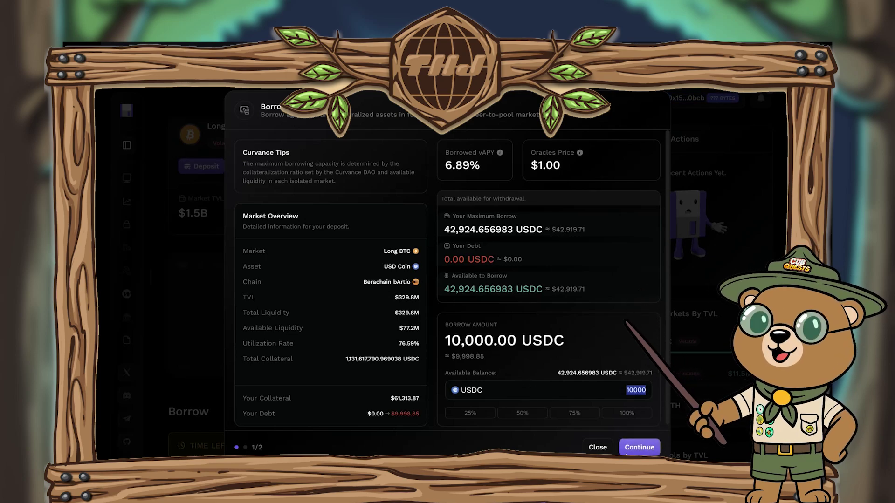
pyautogui.click(653, 449)
pyautogui.click(496, 350)
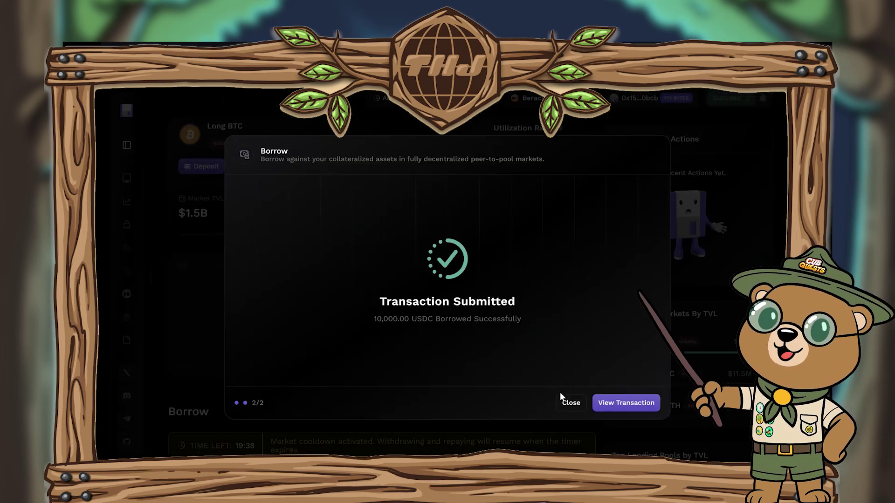
pyautogui.click(572, 403)
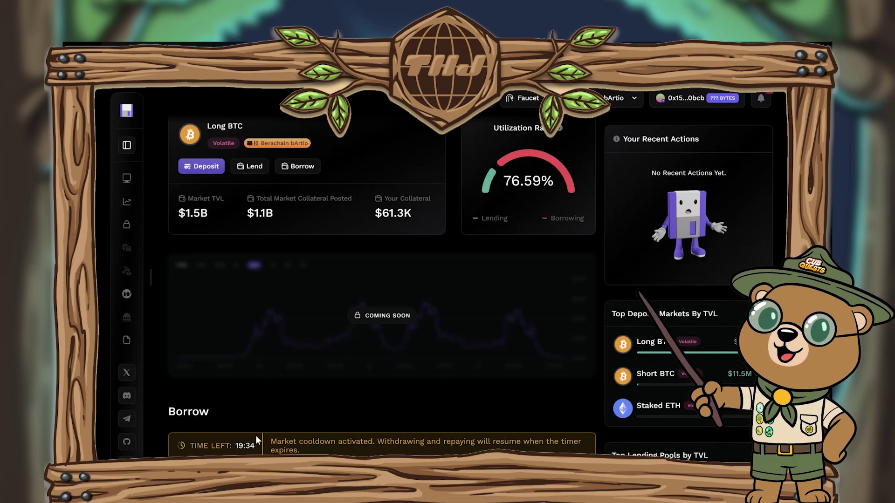
# Open the Long BTC market's Lend section through the Lend Asset(s) task in the Berachain Tasks list
pyautogui.moveTo(231, 439); pyautogui.dragTo(251, 444)
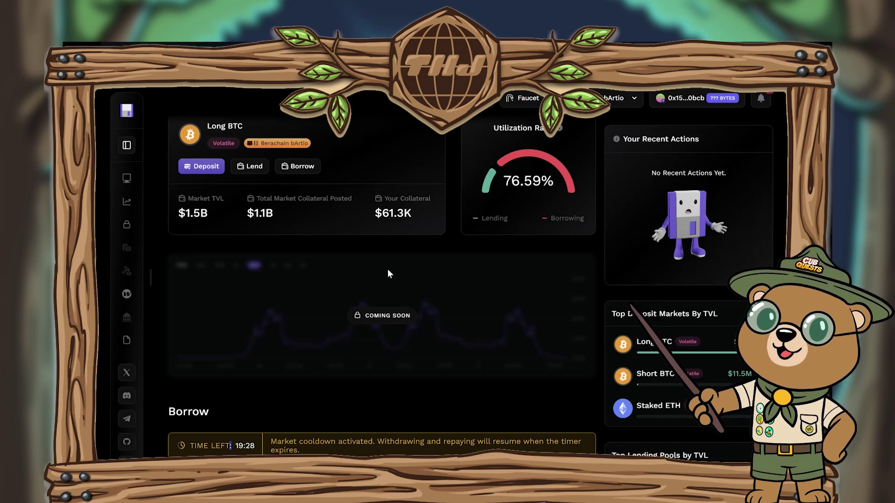
pyautogui.click(761, 98)
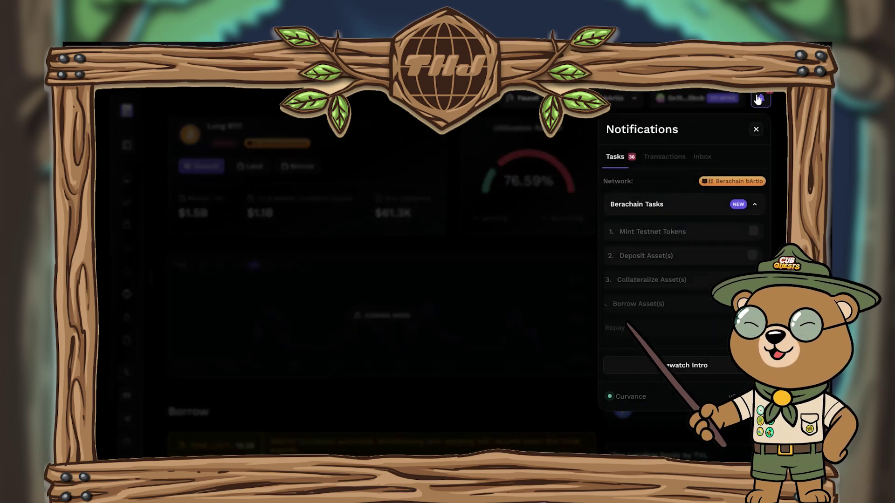
pyautogui.scroll(-3, 689, 245)
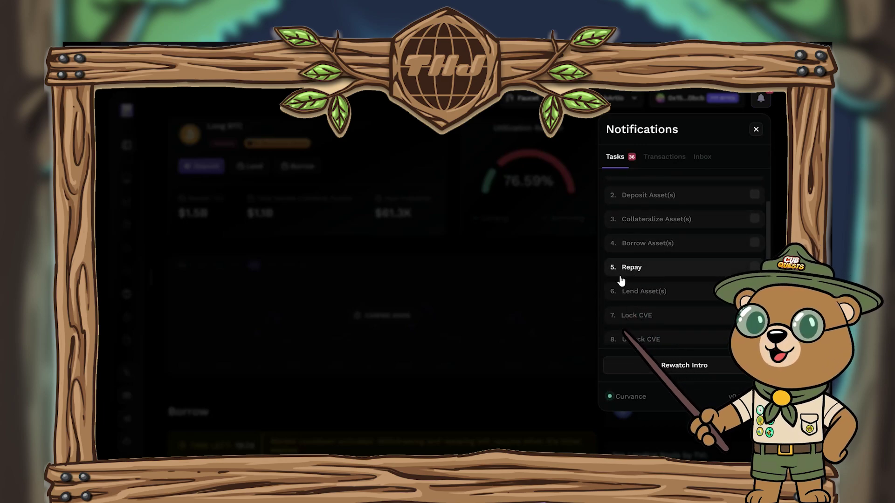
pyautogui.scroll(-1, 621, 279)
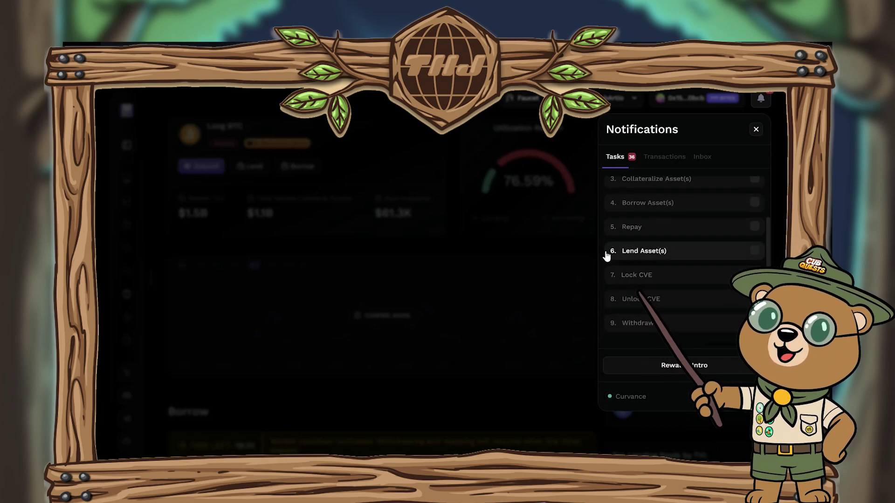
pyautogui.click(646, 254)
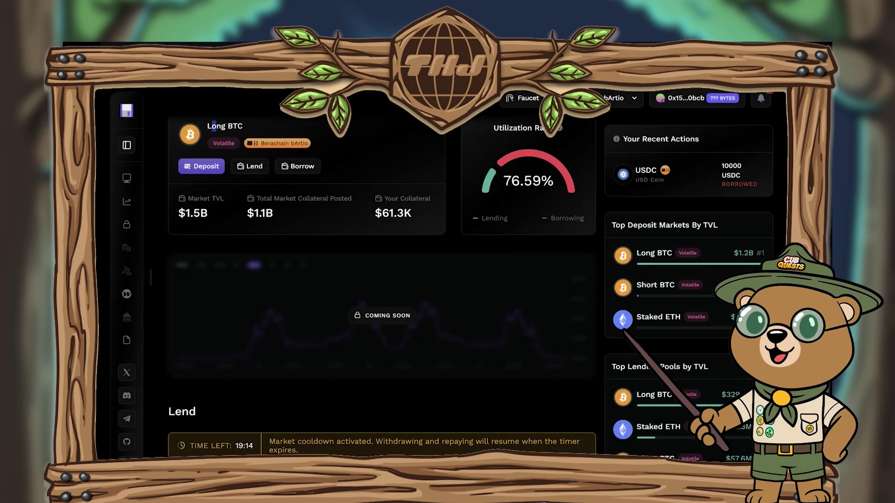
# Set the lending amount to 5000 USDC in the Long BTC market and approve a USDC spending cap of 5000
pyautogui.click(245, 167)
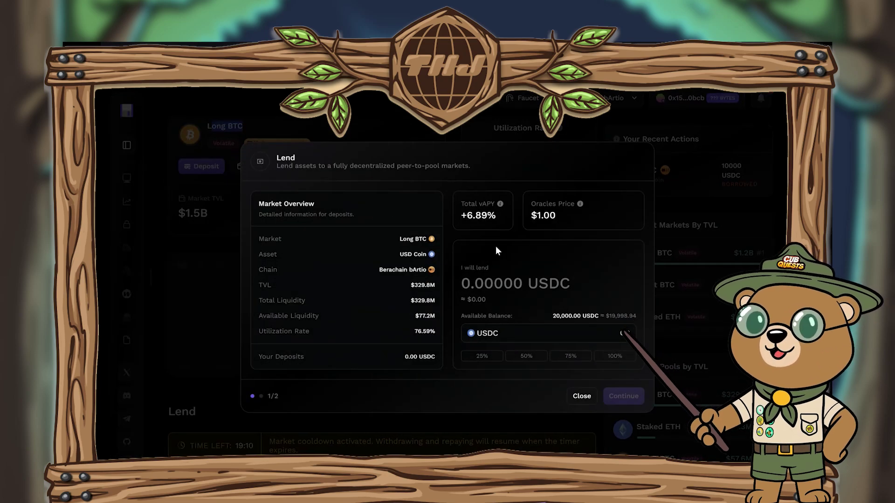
pyautogui.write('5000')
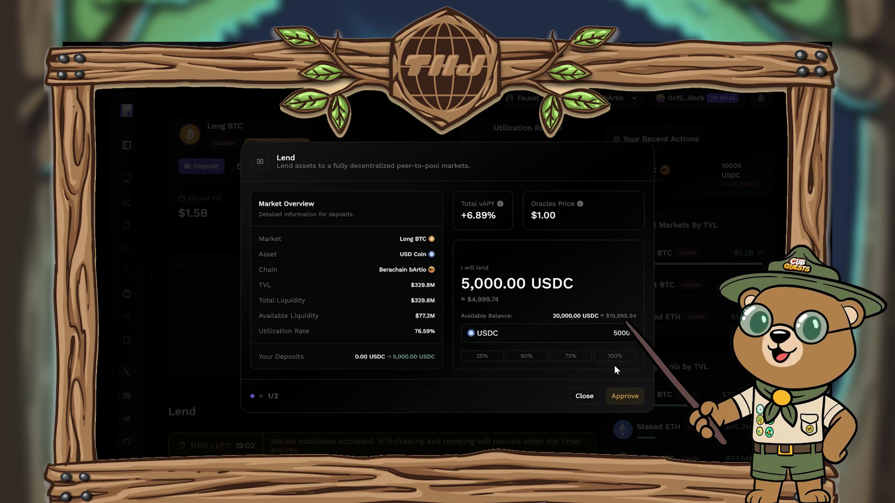
pyautogui.click(632, 396)
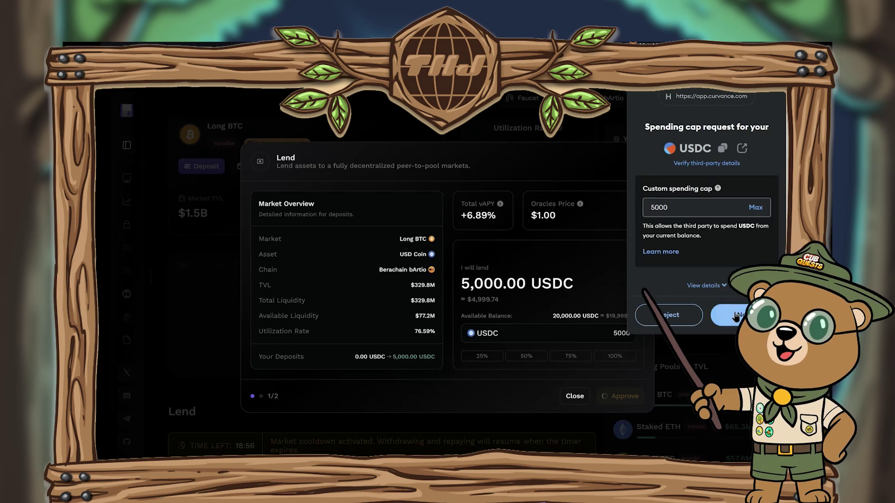
pyautogui.click(743, 315)
pyautogui.click(746, 314)
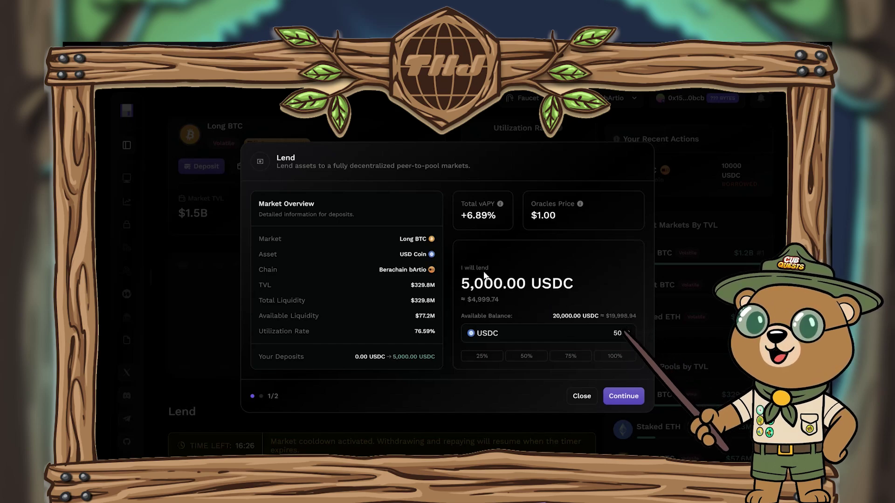
pyautogui.moveTo(469, 283); pyautogui.dragTo(573, 284)
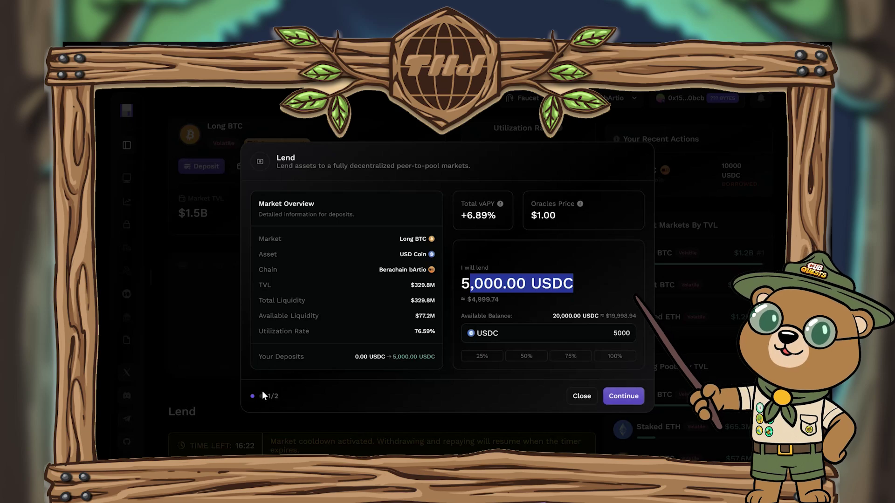
# Lend 5000 USDC in the Long BTC market, confirming the transaction in the wallet, and close the lend dialog
pyautogui.click(249, 391)
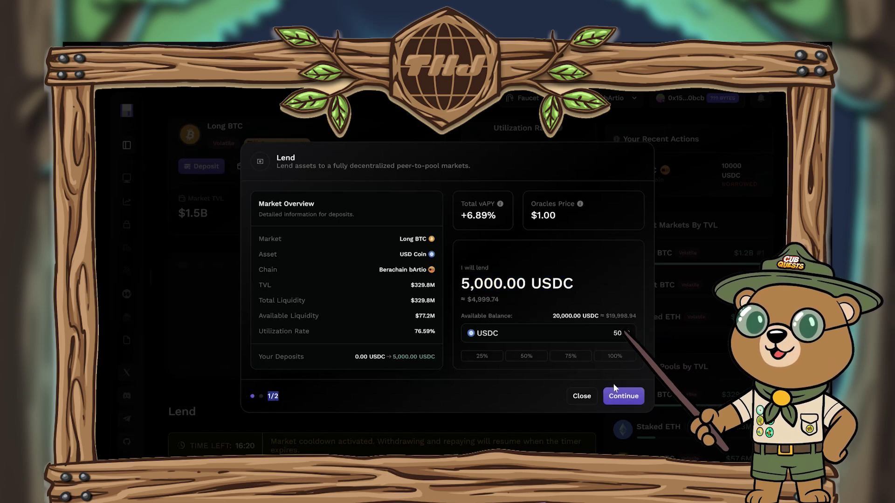
pyautogui.click(620, 397)
pyautogui.click(492, 343)
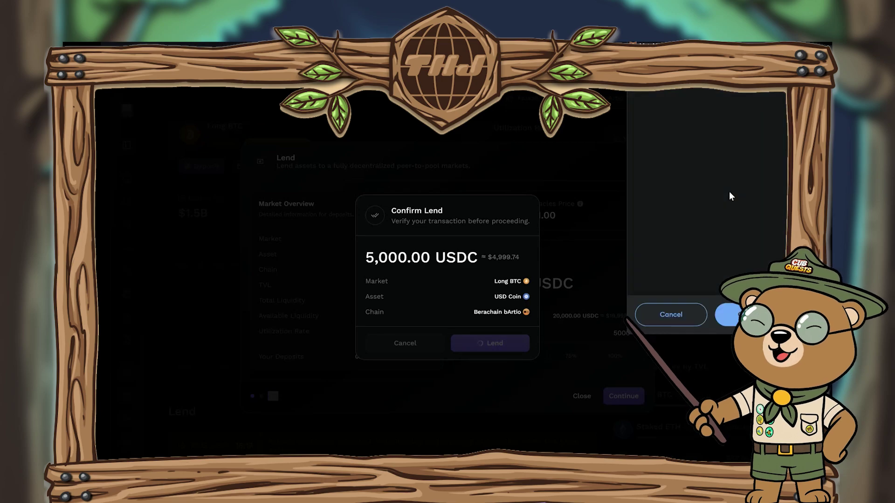
pyautogui.click(711, 281)
pyautogui.click(746, 315)
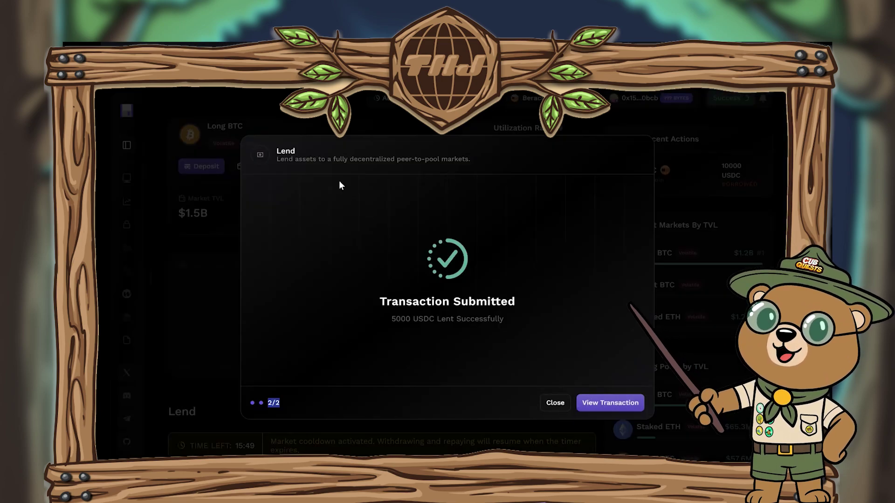
pyautogui.click(550, 405)
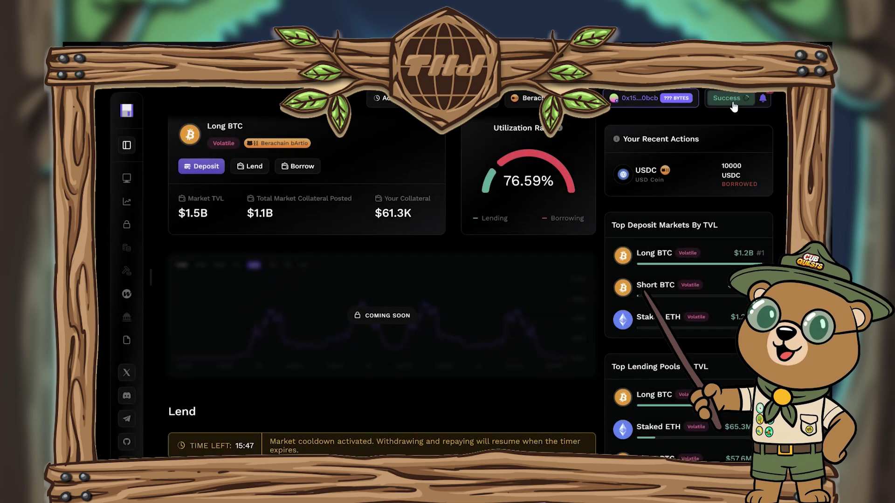
# Open the CVE lock page through the Lock CVE task in the Berachain Tasks list
pyautogui.click(763, 98)
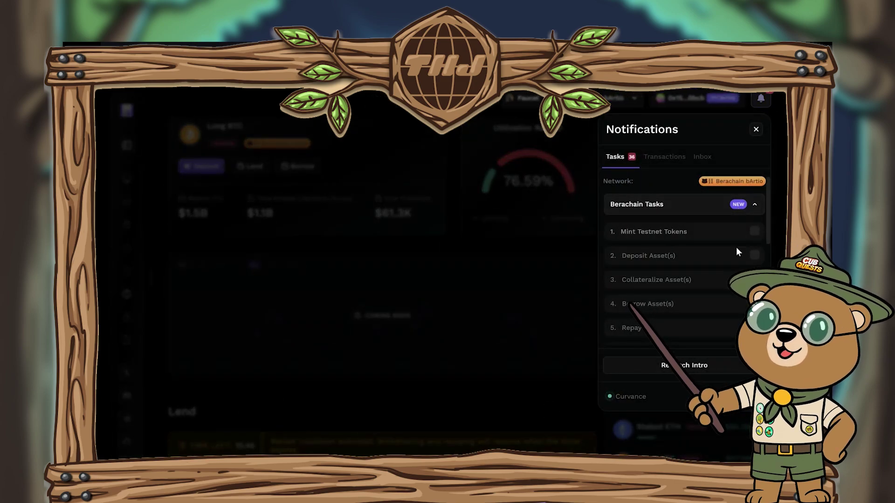
pyautogui.scroll(-1, 731, 267)
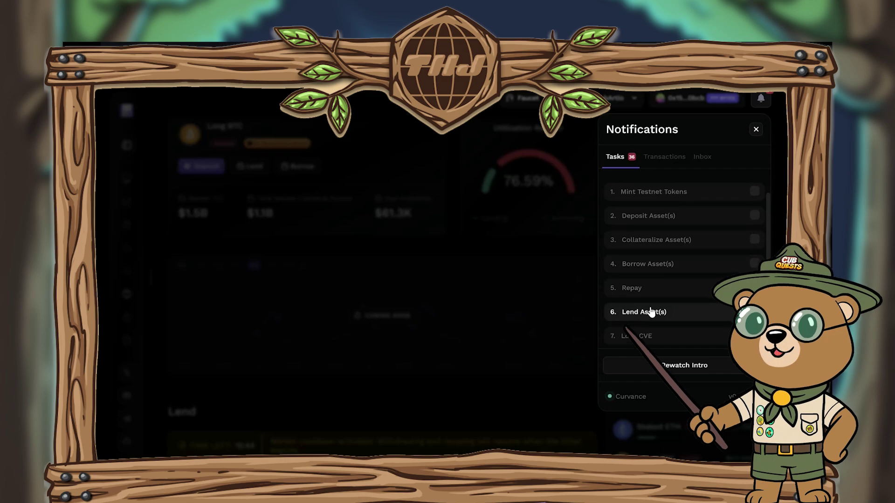
pyautogui.scroll(-1, 650, 312)
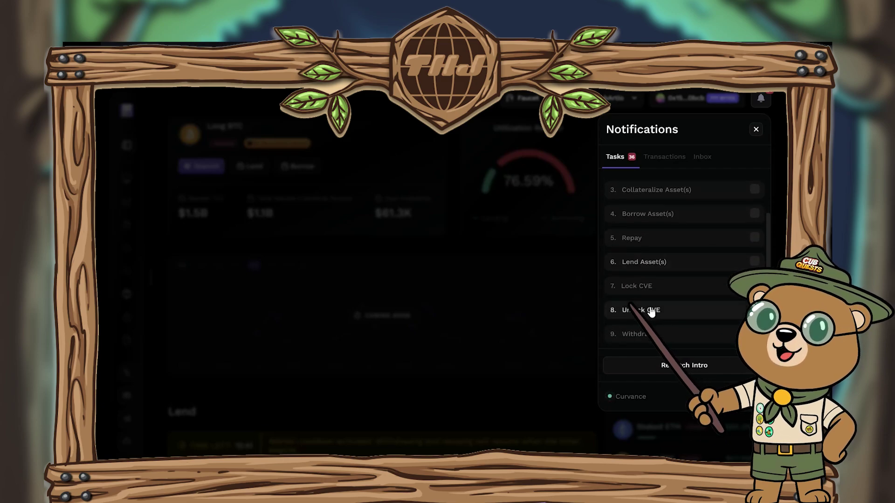
pyautogui.click(654, 286)
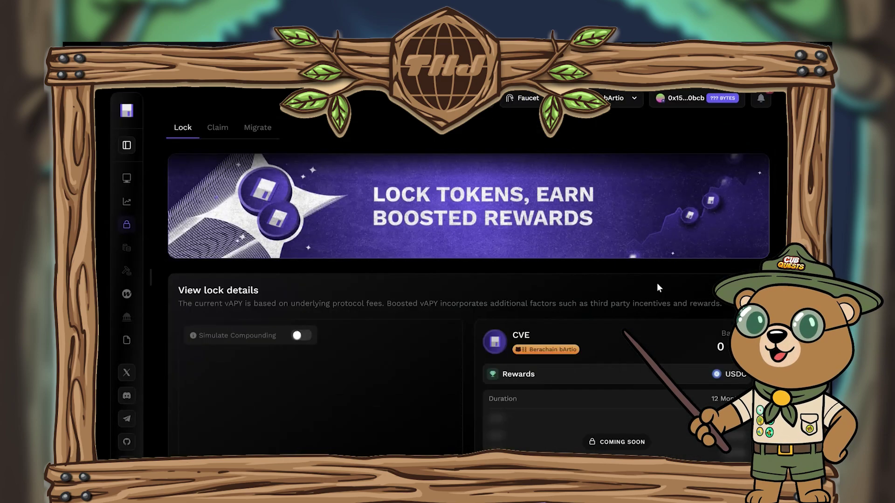
pyautogui.scroll(-3, 577, 321)
pyautogui.scroll(3, 577, 322)
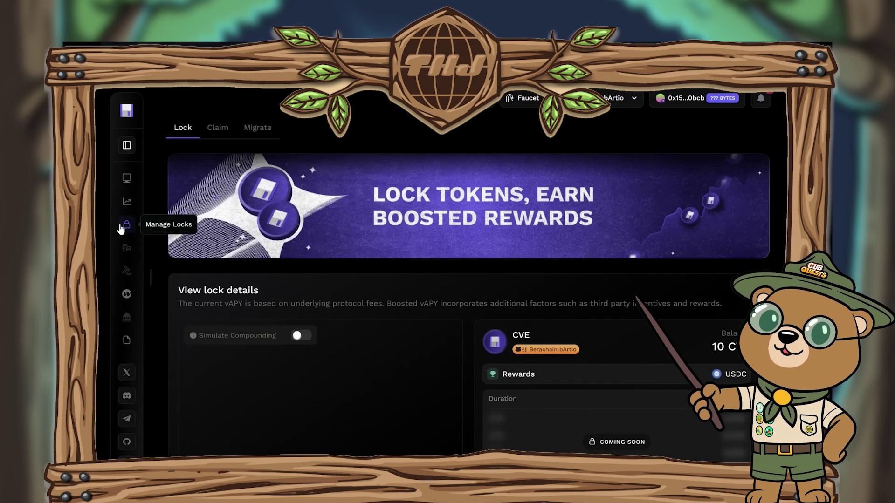
# Enter 10 CVE as the amount for a 12-month lock and check it against the available CVE balance
pyautogui.scroll(-3, 516, 314)
pyautogui.scroll(-4, 515, 314)
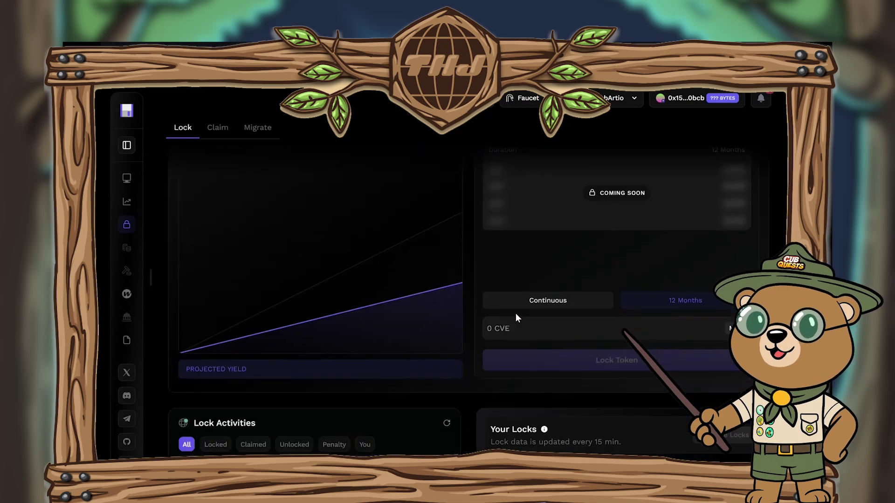
pyautogui.click(577, 334)
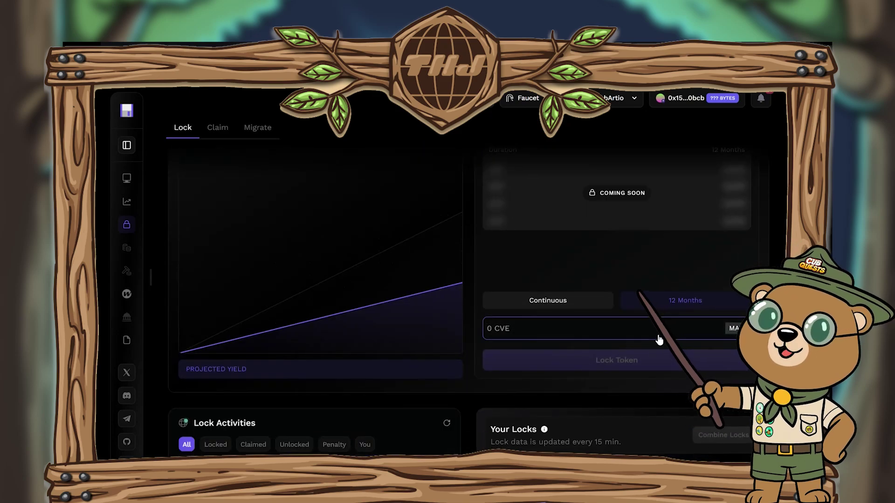
pyautogui.write('10')
pyautogui.scroll(3, 660, 339)
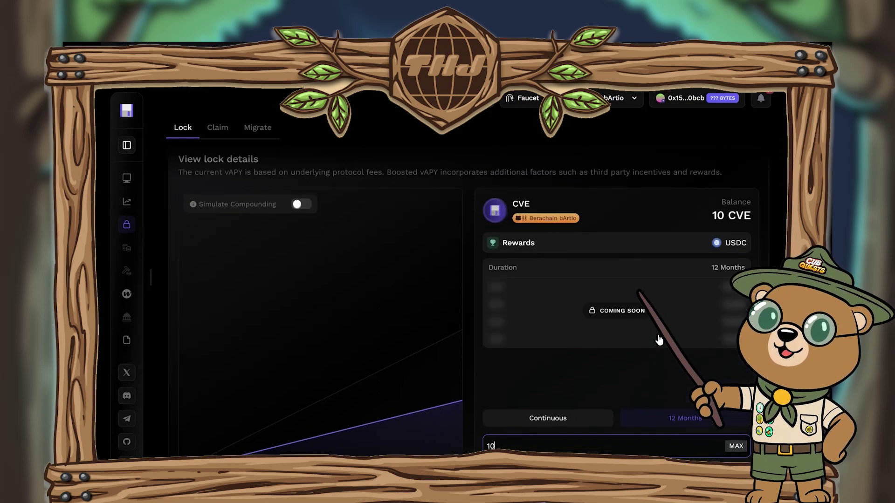
pyautogui.moveTo(712, 215); pyautogui.dragTo(759, 215)
pyautogui.scroll(-5, 647, 319)
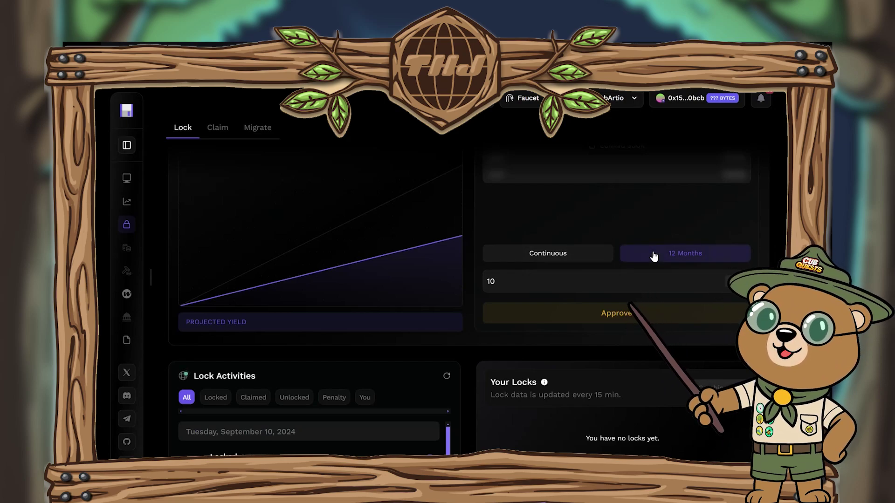
# Approve a CVE spending cap of 10 and lock the 10 CVE for 12 months, confirming in the wallet
pyautogui.click(609, 315)
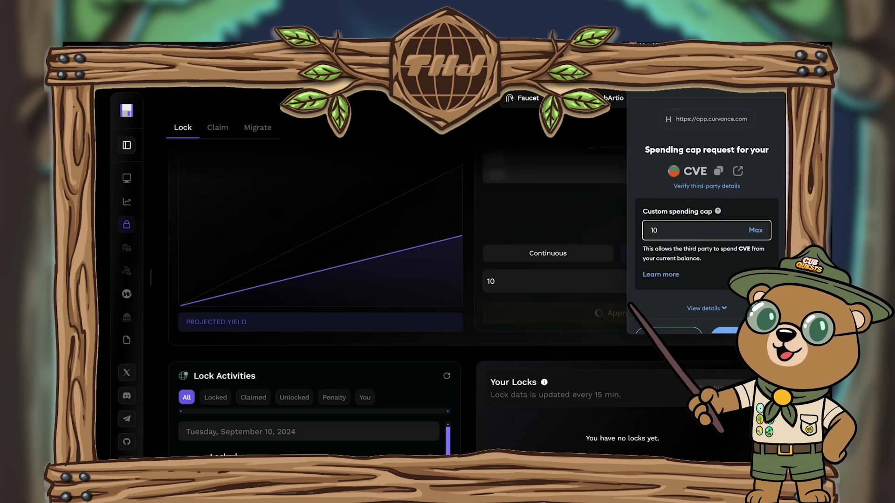
pyautogui.click(741, 315)
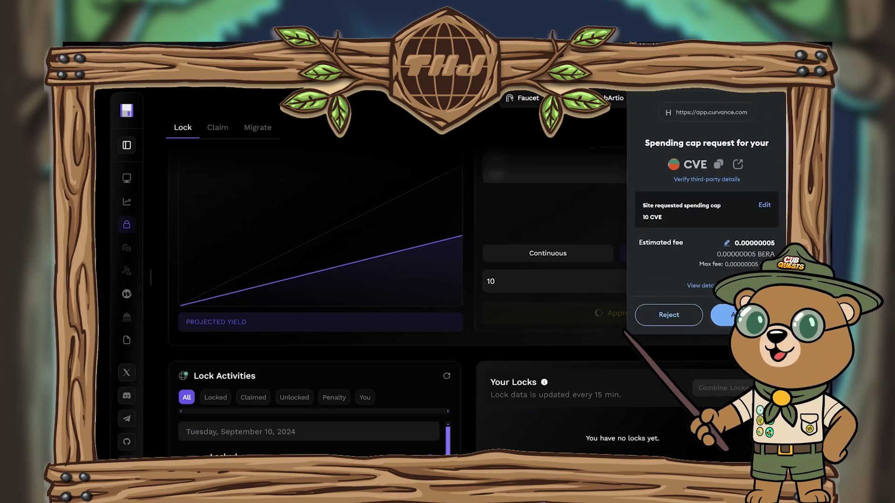
pyautogui.click(742, 315)
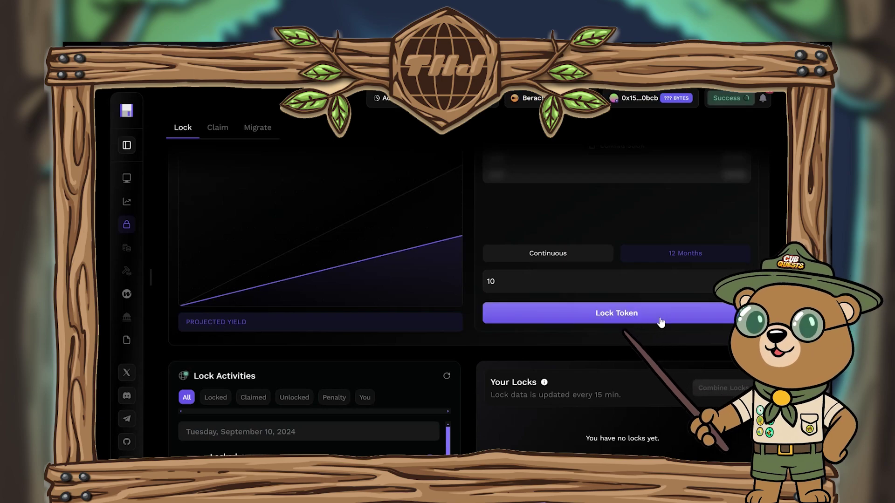
pyautogui.click(632, 312)
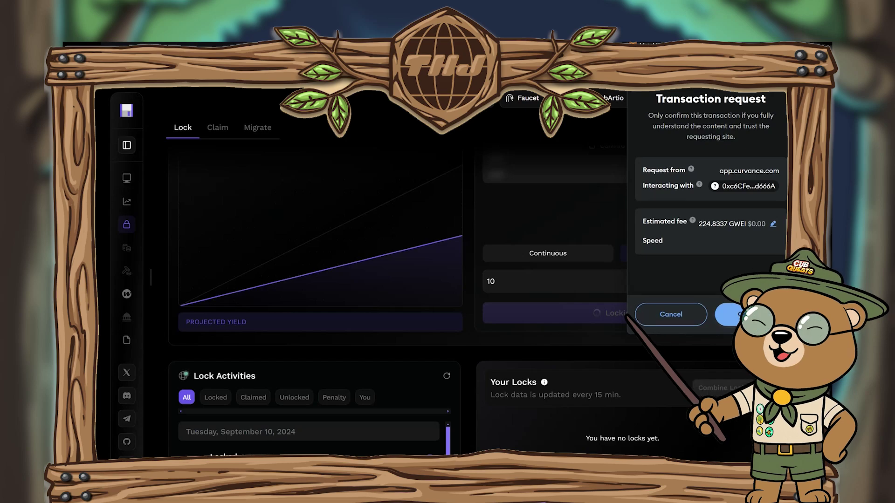
pyautogui.click(741, 314)
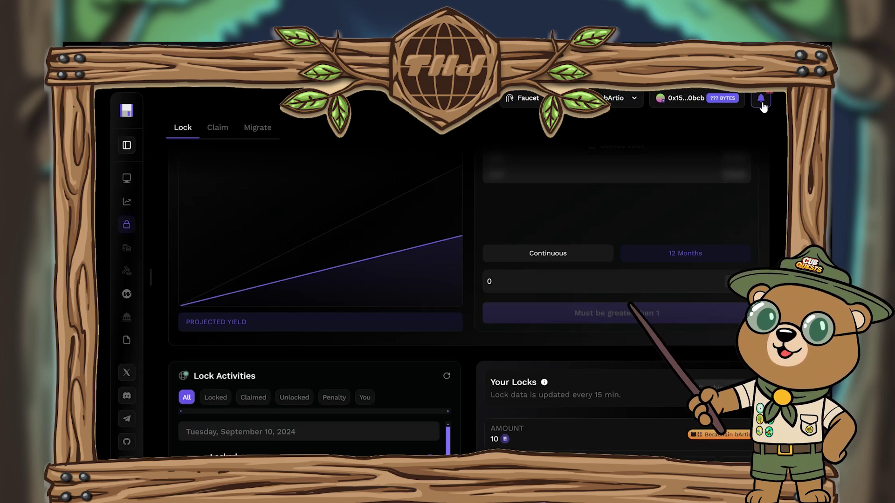
# Open the Unlock CVE task from the Berachain Tasks list
pyautogui.click(761, 100)
pyautogui.scroll(-3, 709, 253)
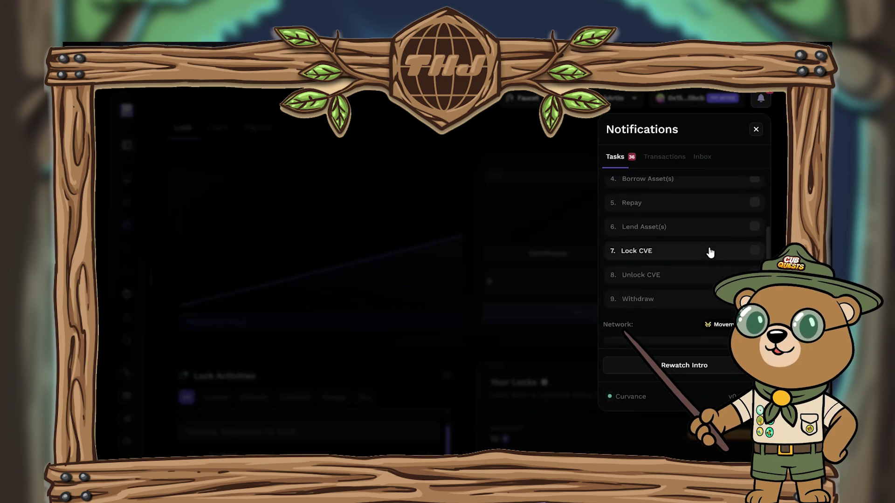
pyautogui.click(648, 276)
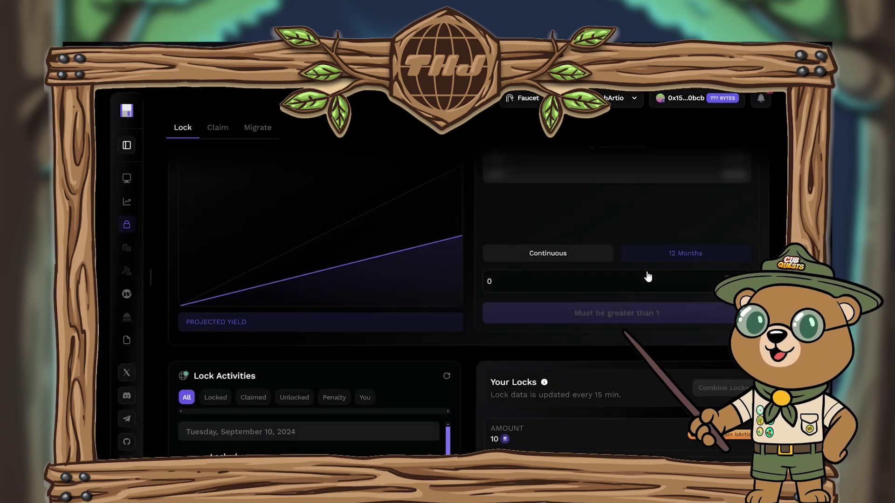
# Release the 10 CVE lock under Your Locks with an early unlock, accepting the penalty, and dismiss the notification
pyautogui.scroll(1, 549, 279)
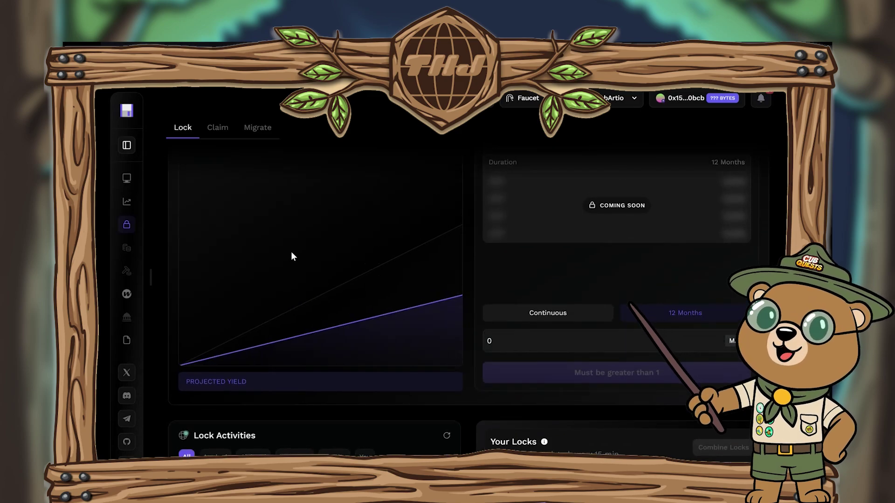
pyautogui.scroll(-2, 317, 193)
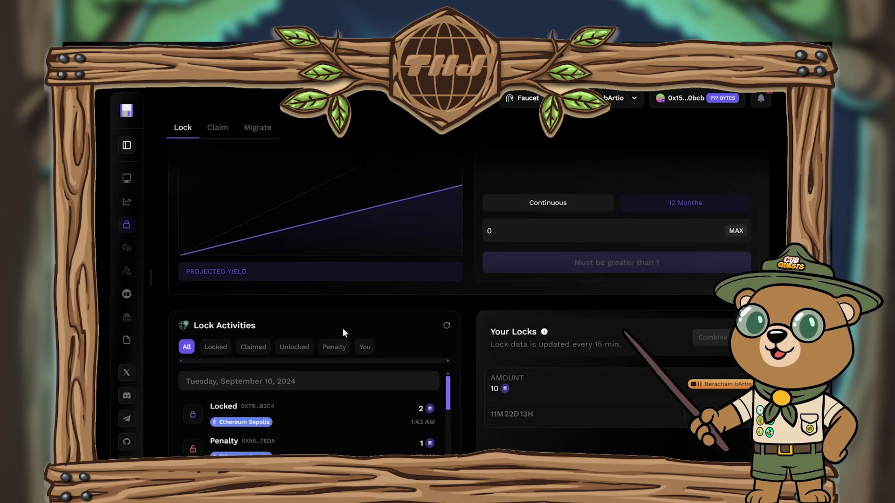
pyautogui.scroll(-1, 557, 306)
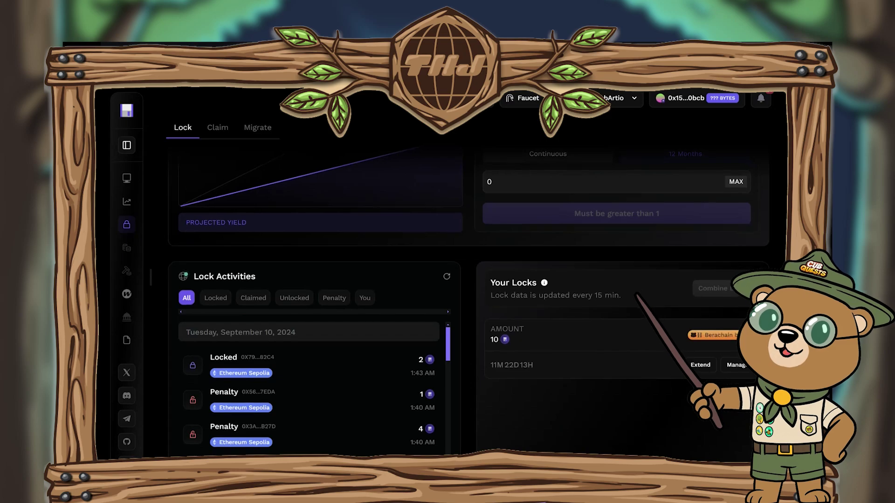
pyautogui.moveTo(490, 286); pyautogui.dragTo(568, 290)
pyautogui.click(729, 364)
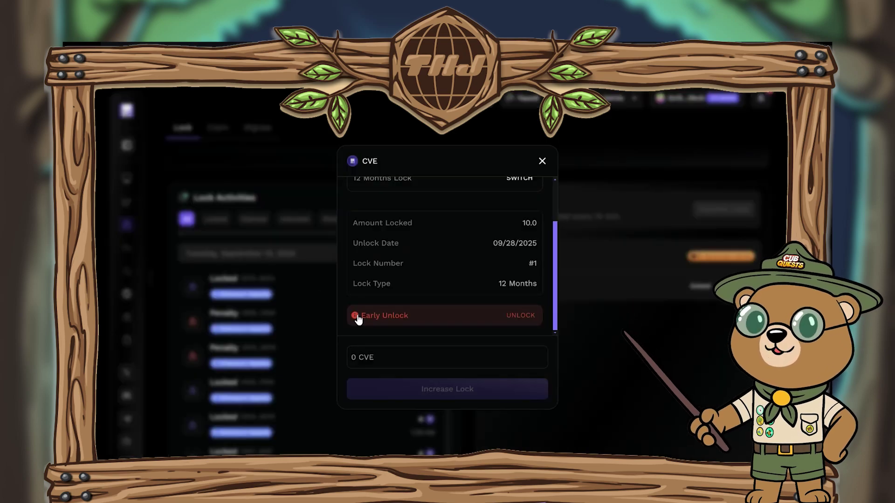
pyautogui.click(529, 316)
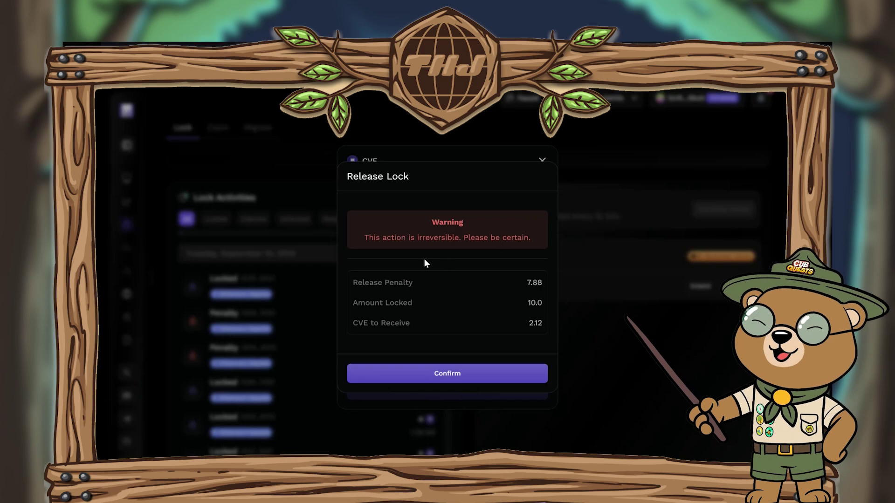
pyautogui.moveTo(518, 285); pyautogui.dragTo(553, 283)
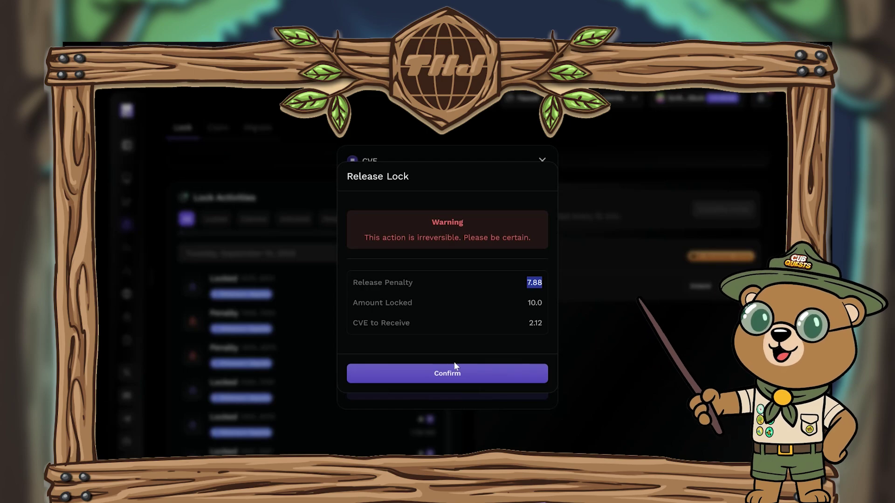
pyautogui.click(455, 374)
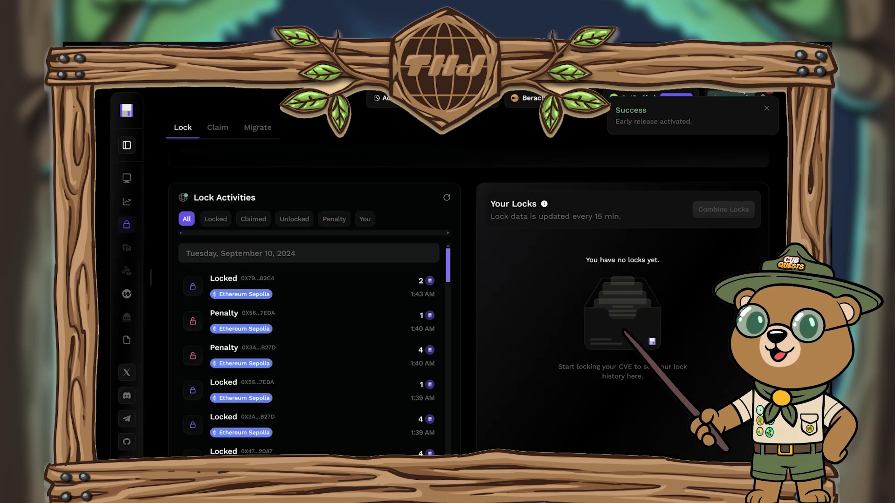
pyautogui.click(768, 107)
# Open the Long BTC market's Deposit section through the Withdraw task and check the time left on the market cooldown
pyautogui.click(761, 98)
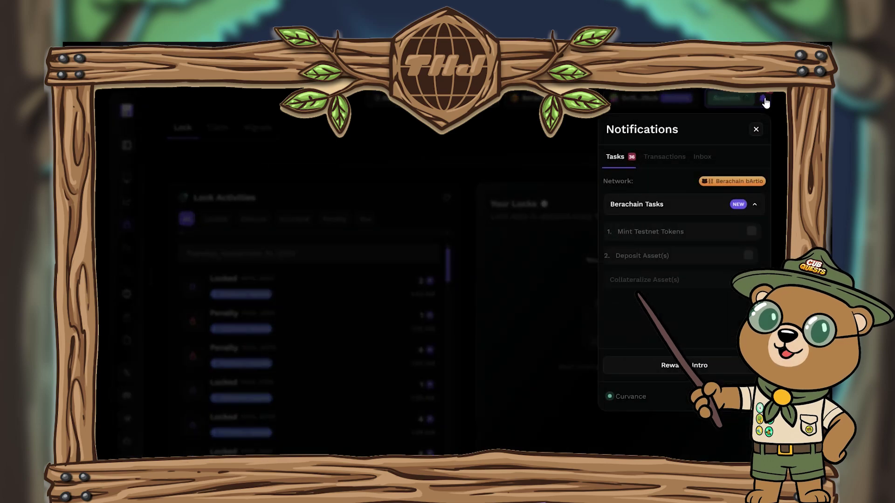
pyautogui.scroll(-3, 700, 270)
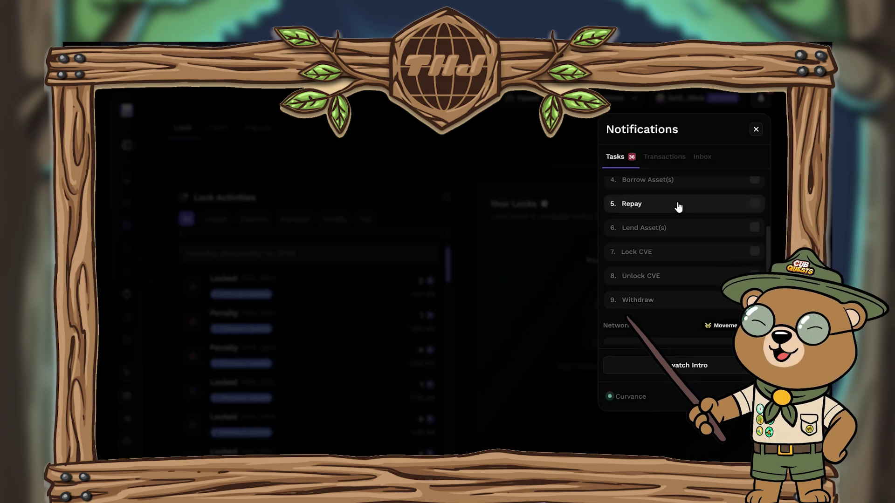
pyautogui.scroll(1, 659, 234)
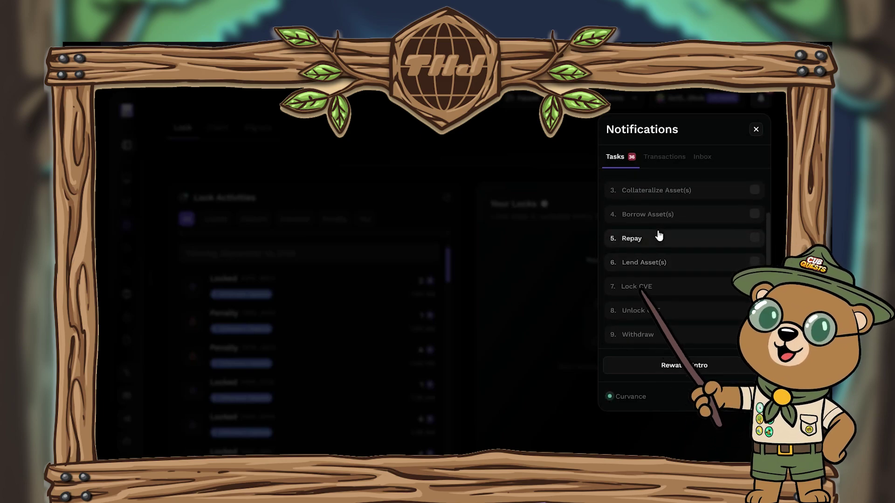
pyautogui.click(639, 335)
pyautogui.scroll(-1, 325, 412)
pyautogui.scroll(-1, 279, 414)
pyautogui.moveTo(236, 403); pyautogui.dragTo(256, 403)
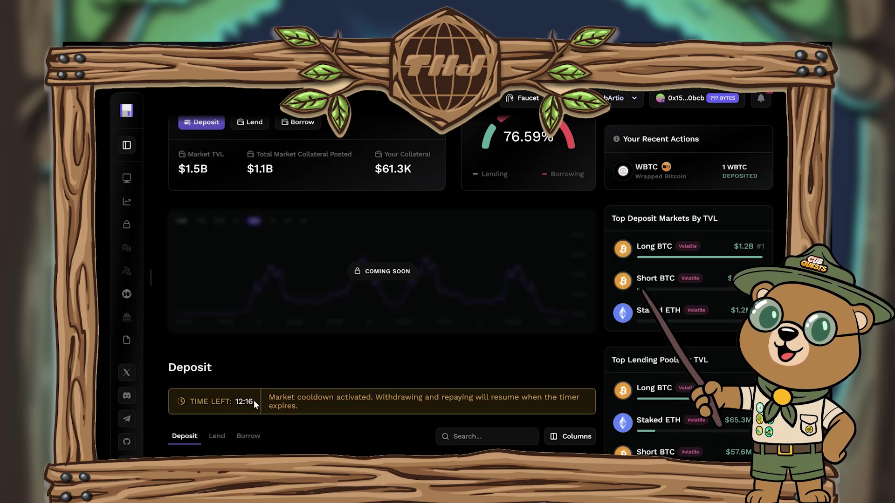
# Review the Berachain Tasks list to see which tasks are completed and which still remain
pyautogui.scroll(-1, 256, 404)
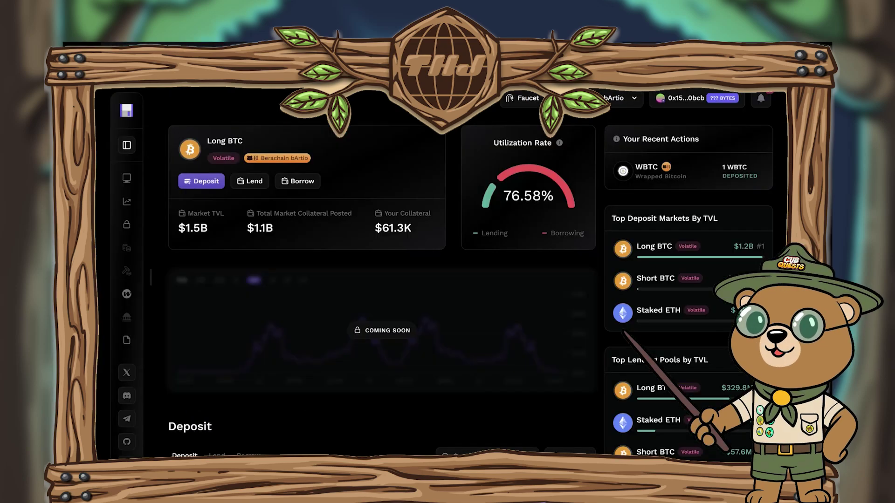
pyautogui.scroll(-1, 761, 105)
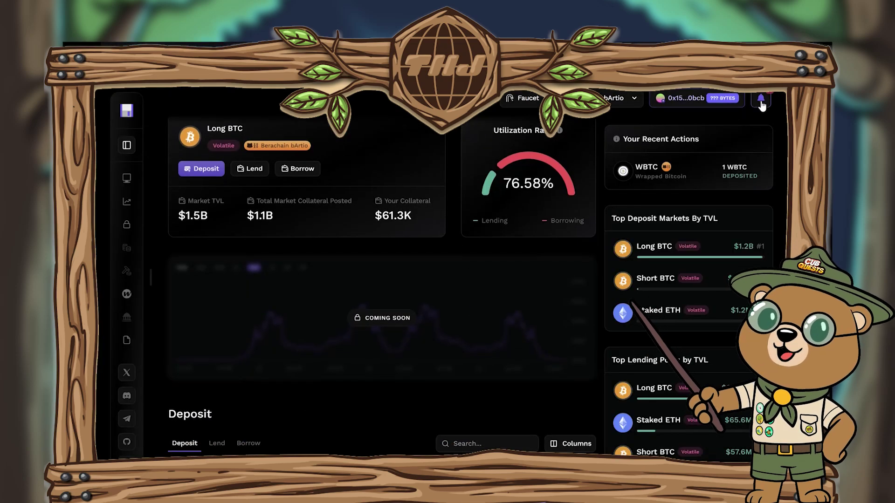
pyautogui.click(761, 99)
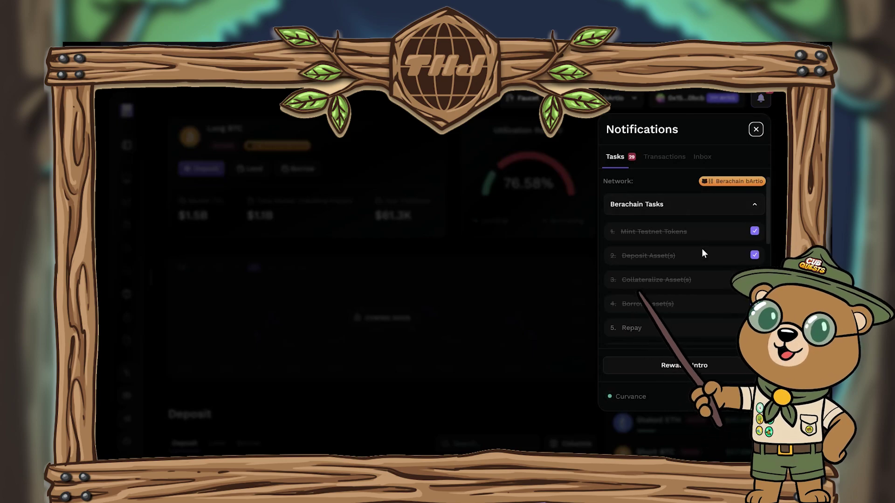
pyautogui.scroll(-5, 702, 252)
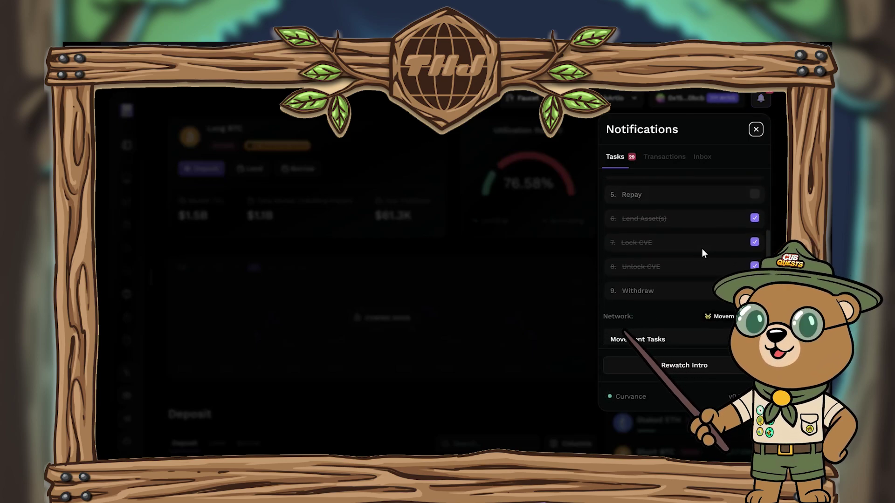
# Open the WBTC withdrawal for the Long BTC market through the Withdraw task and set the amount to 25% of the available balance
pyautogui.click(646, 295)
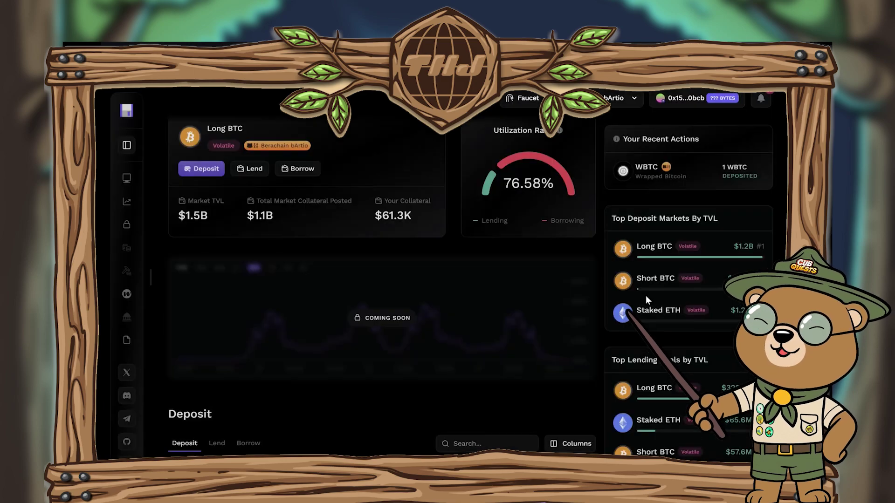
pyautogui.scroll(-3, 432, 359)
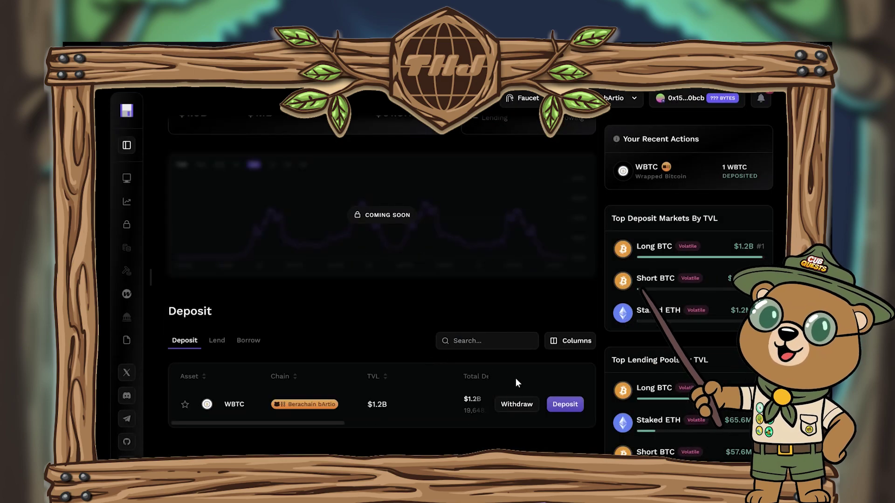
pyautogui.scroll(5, 461, 315)
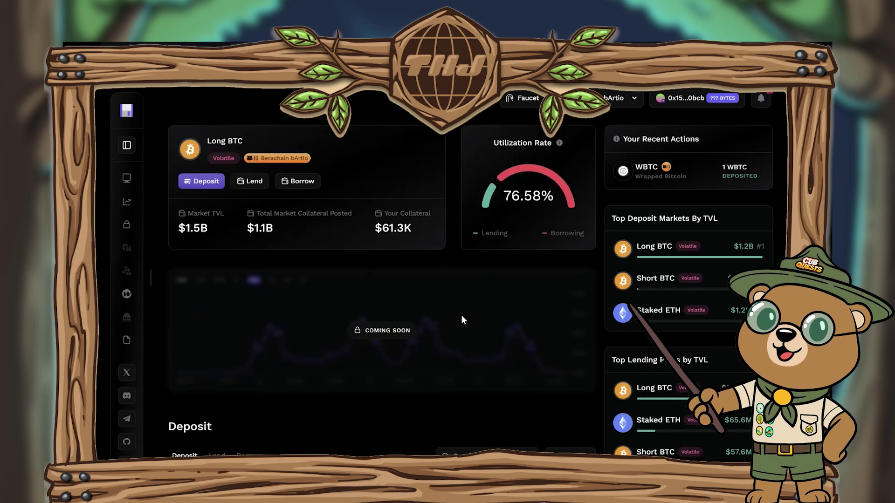
pyautogui.scroll(-5, 407, 344)
pyautogui.click(513, 402)
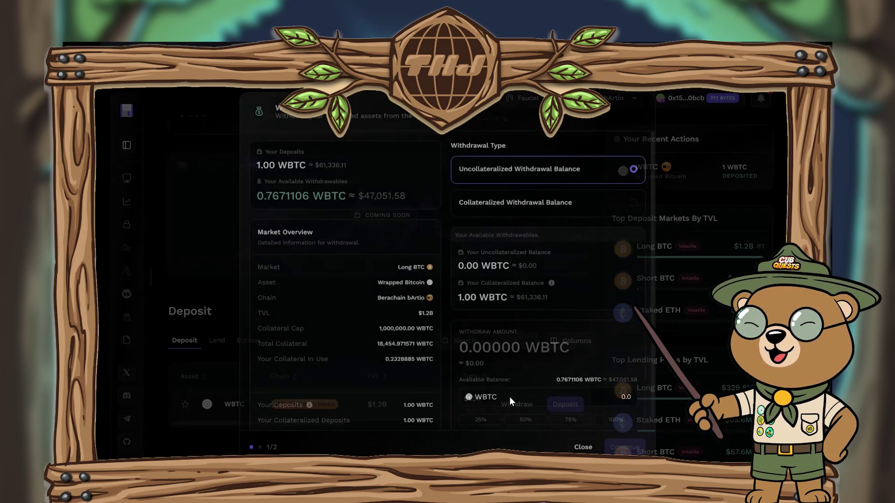
pyautogui.click(616, 420)
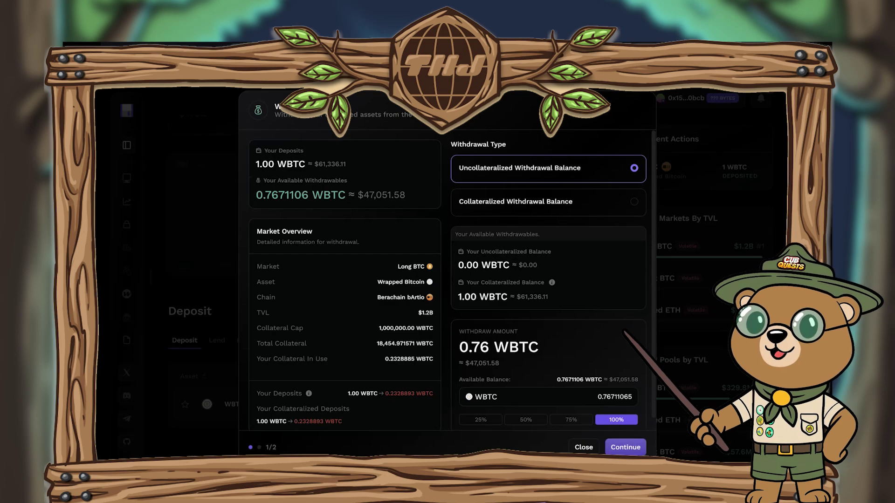
pyautogui.moveTo(471, 347); pyautogui.dragTo(493, 347)
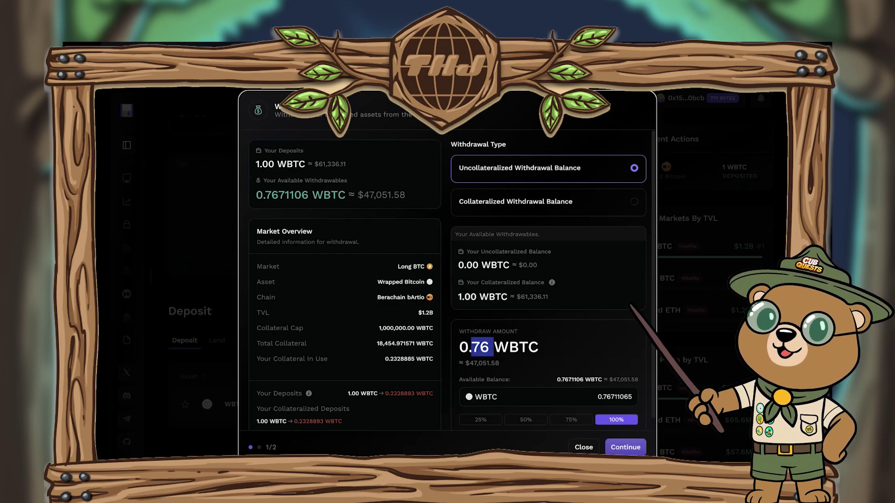
pyautogui.click(482, 420)
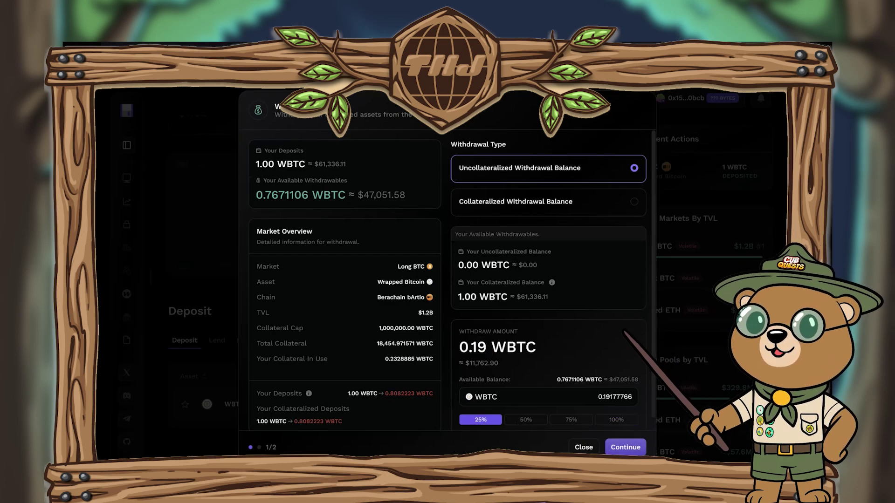
# Submit the 0.1917776 WBTC withdrawal, confirm its transaction request in the wallet, and close the Withdraw dialog
pyautogui.click(624, 447)
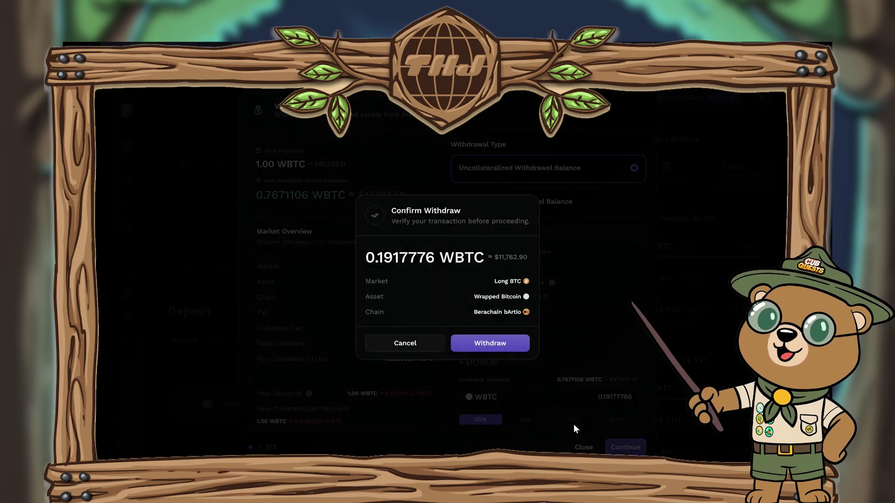
pyautogui.click(483, 341)
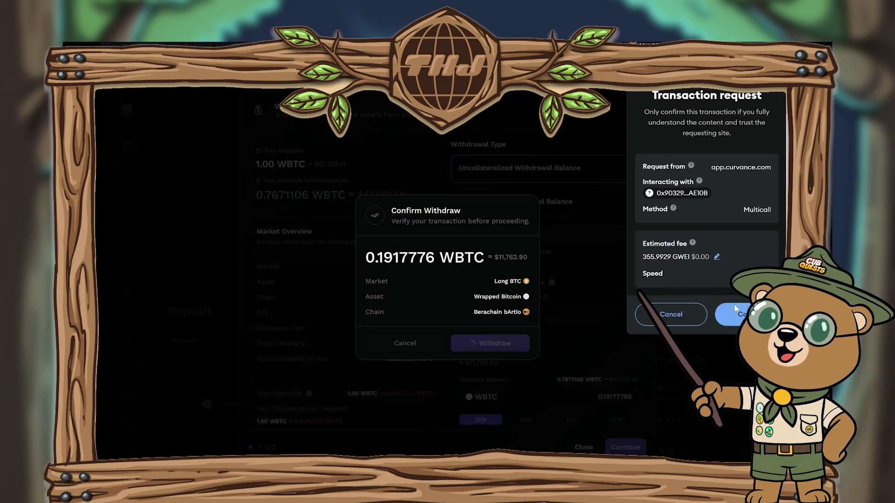
pyautogui.click(741, 314)
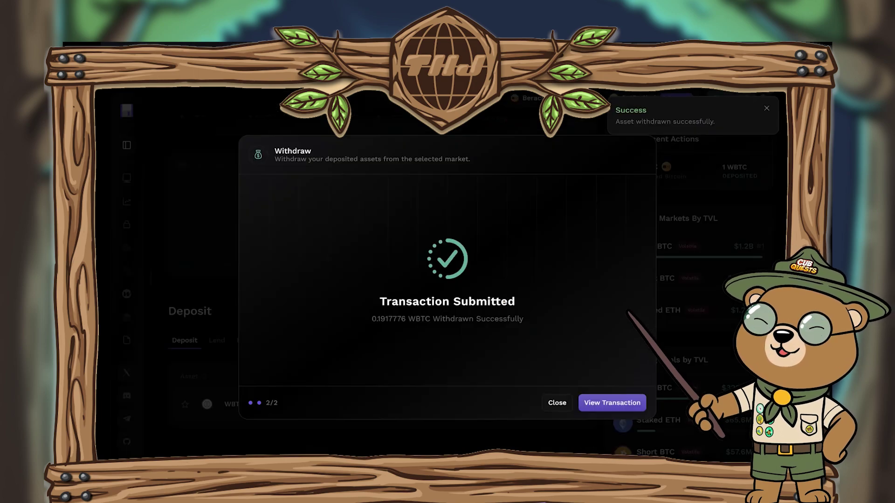
pyautogui.click(557, 402)
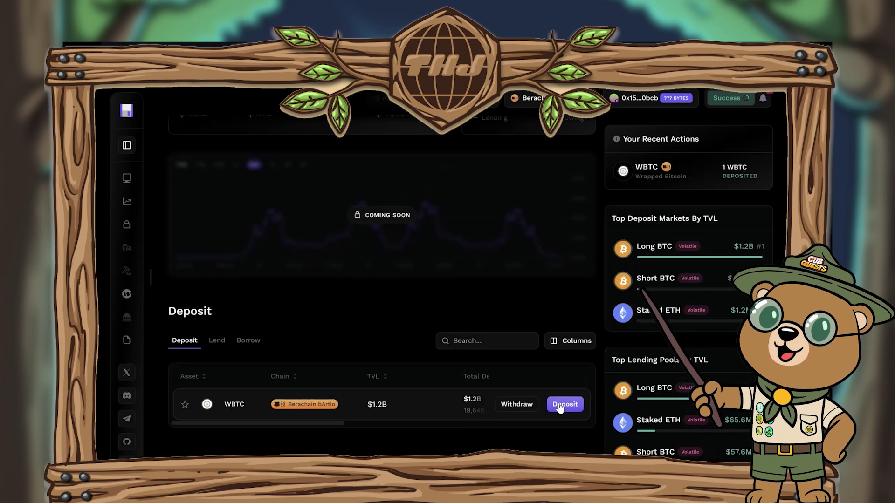
# Open the USDC repayment through the Repay task in the Berachain Tasks list and set it to 100% of the debt
pyautogui.click(763, 98)
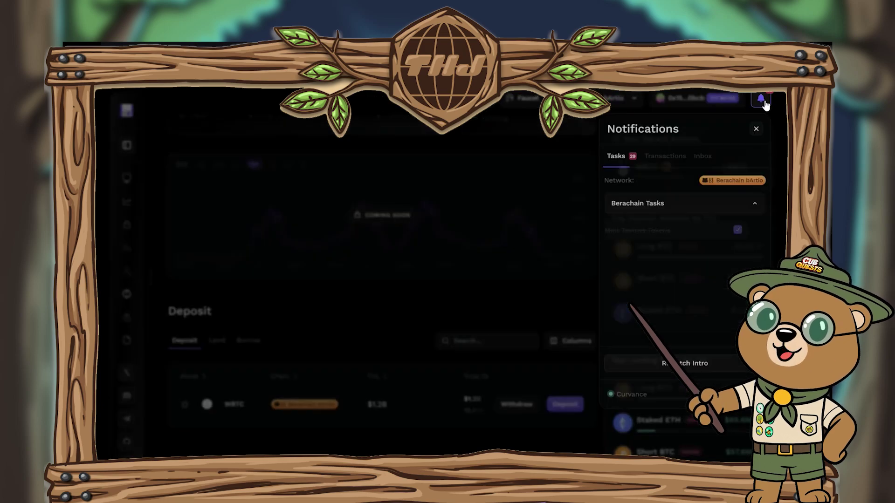
pyautogui.scroll(-1, 652, 279)
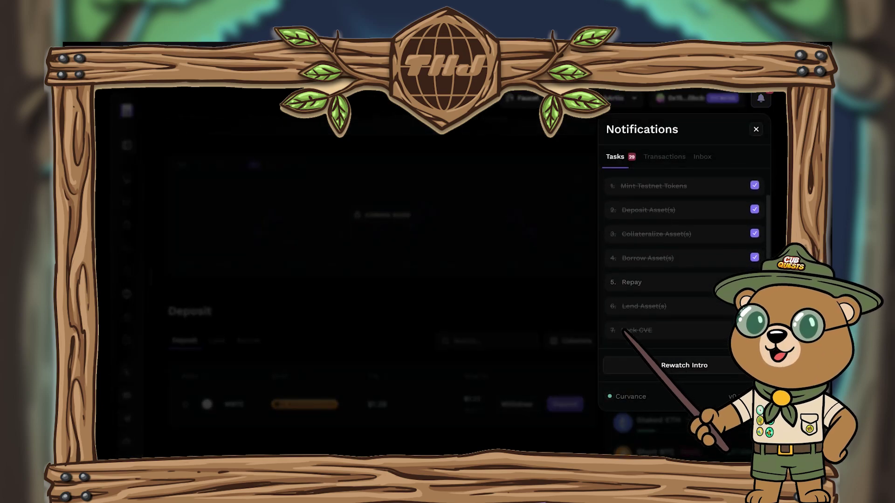
pyautogui.click(626, 284)
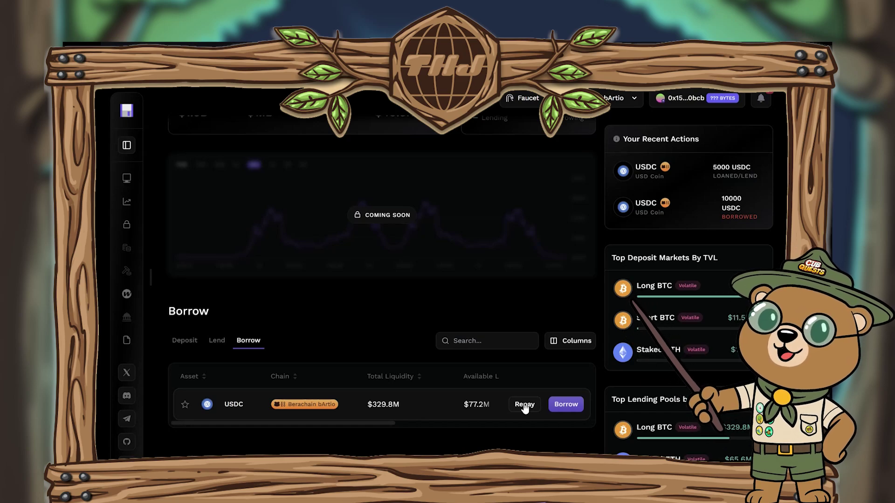
pyautogui.click(524, 405)
pyautogui.click(535, 358)
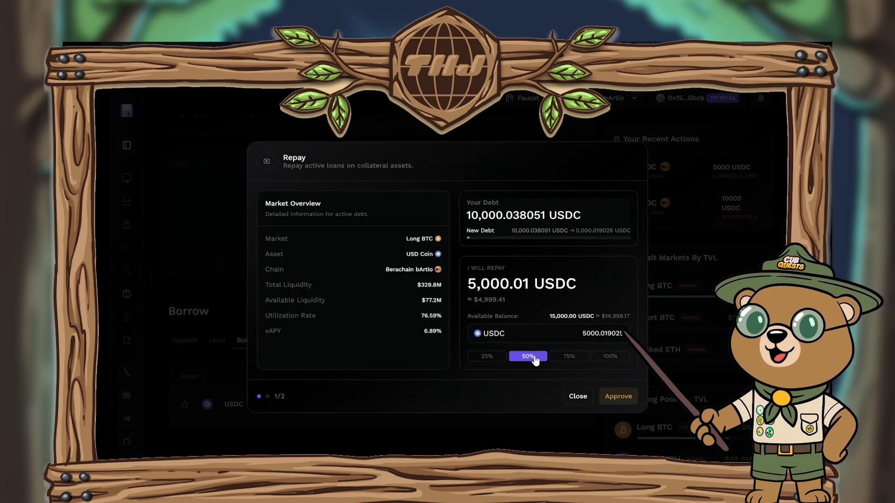
pyautogui.click(618, 356)
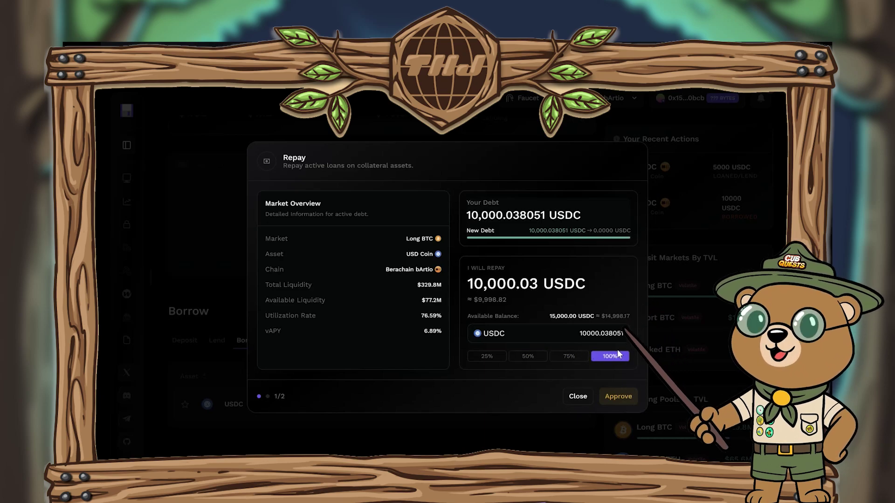
# Approve the USDC repayment in the wallet with a custom spending cap of 10000.038051
pyautogui.click(620, 396)
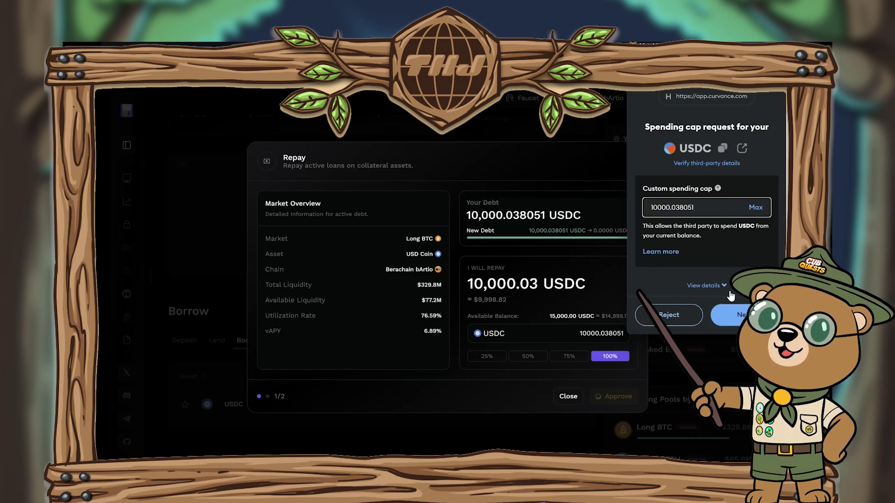
pyautogui.click(728, 315)
pyautogui.click(730, 315)
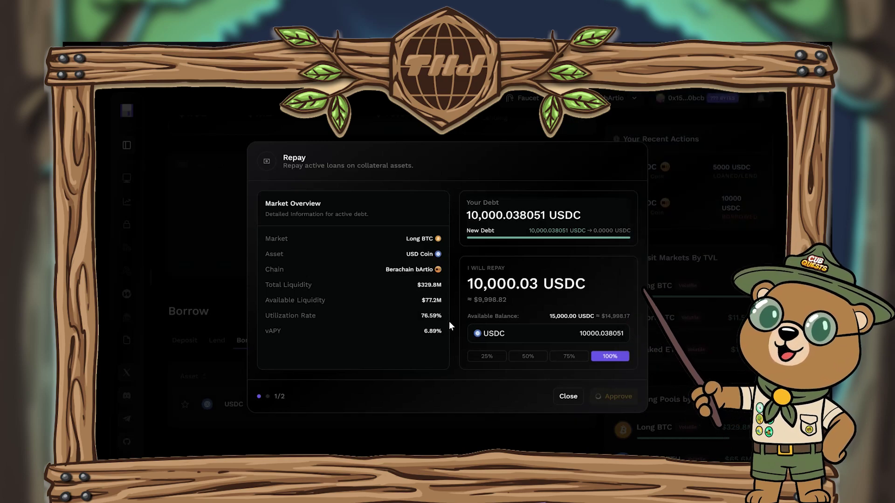
pyautogui.moveTo(294, 399); pyautogui.dragTo(251, 397)
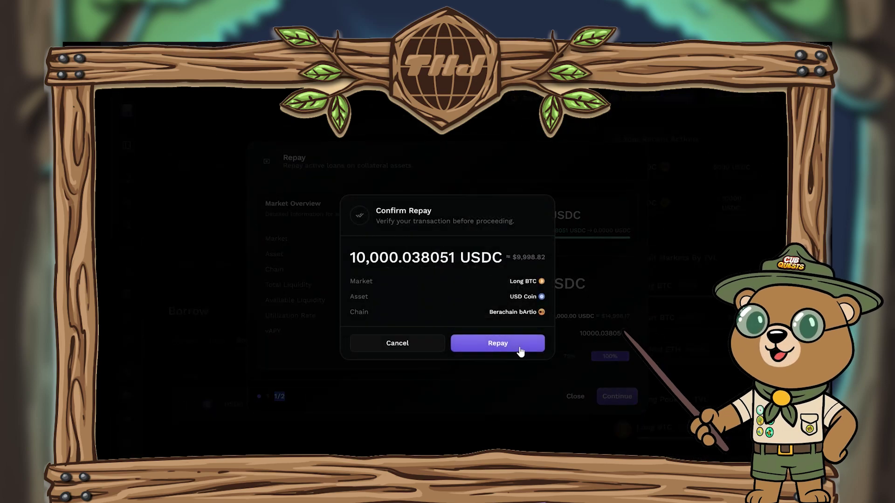
# Confirm the repayment of 10,000.038051 USDC, including its wallet transaction request, and close the Repay dialog
pyautogui.click(505, 345)
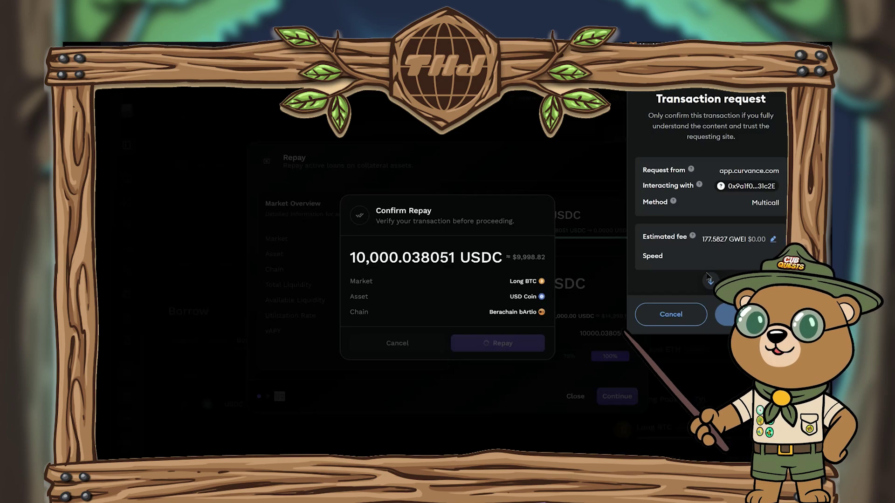
pyautogui.click(744, 314)
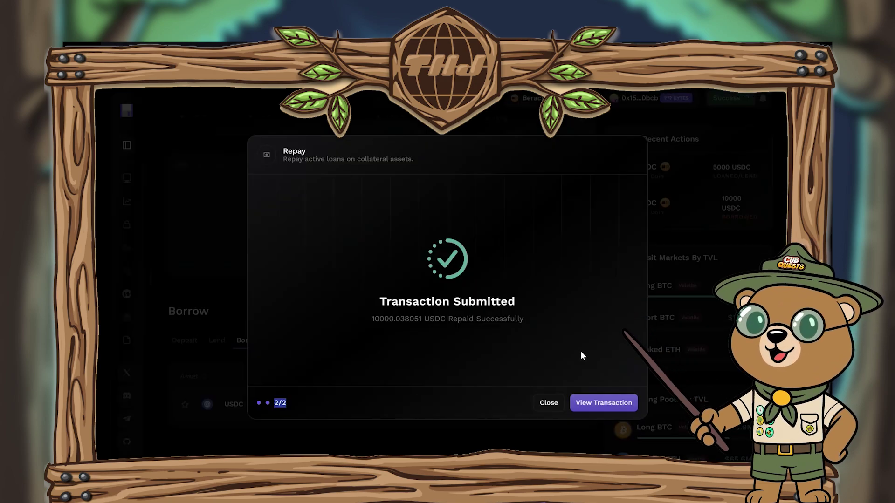
pyautogui.click(547, 403)
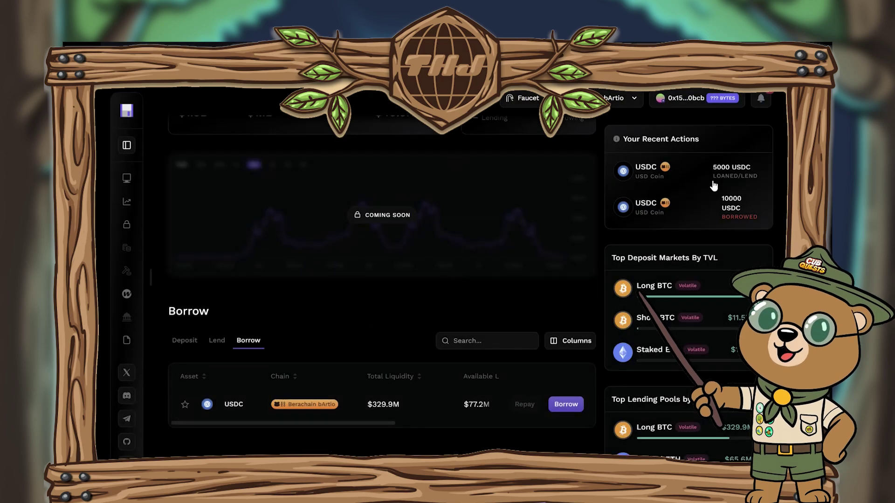
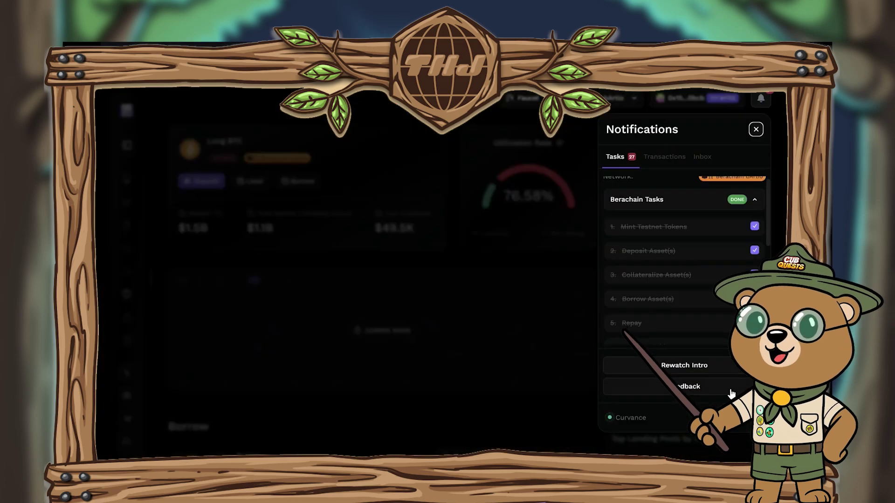
# Open the Berachain Tasks feedback form, review the prefilled process ratings and improvement comments, and proceed with them unchanged
pyautogui.click(689, 393)
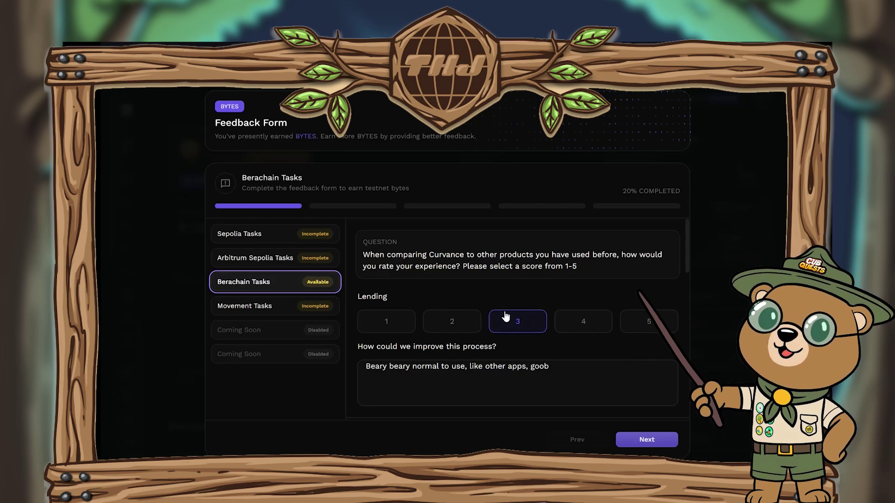
pyautogui.scroll(-2, 505, 314)
pyautogui.scroll(-5, 506, 317)
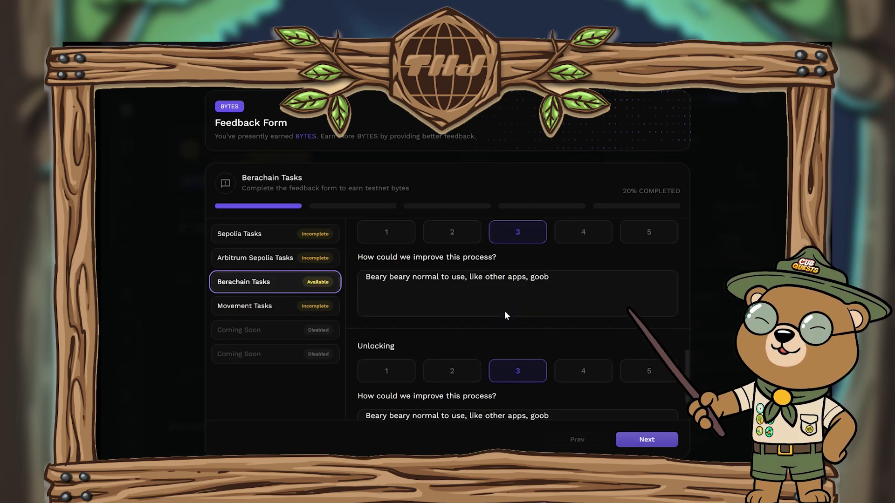
pyautogui.scroll(7, 504, 311)
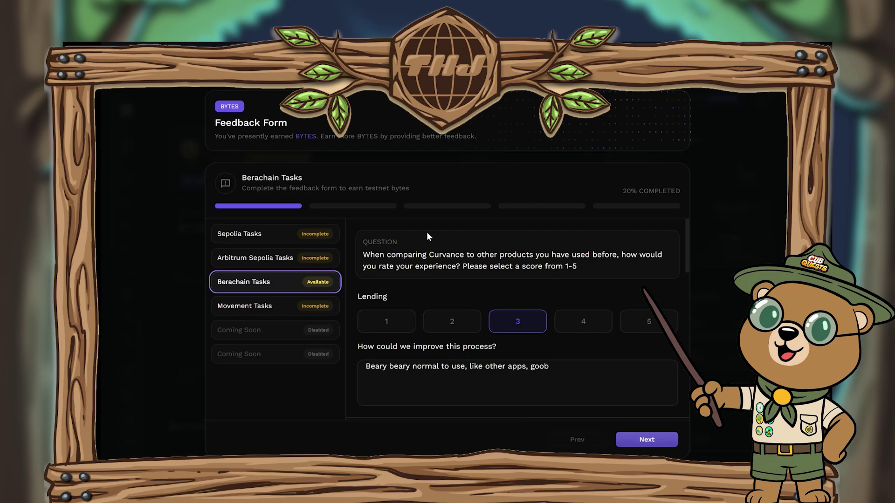
pyautogui.scroll(-7, 508, 409)
pyautogui.scroll(7, 508, 408)
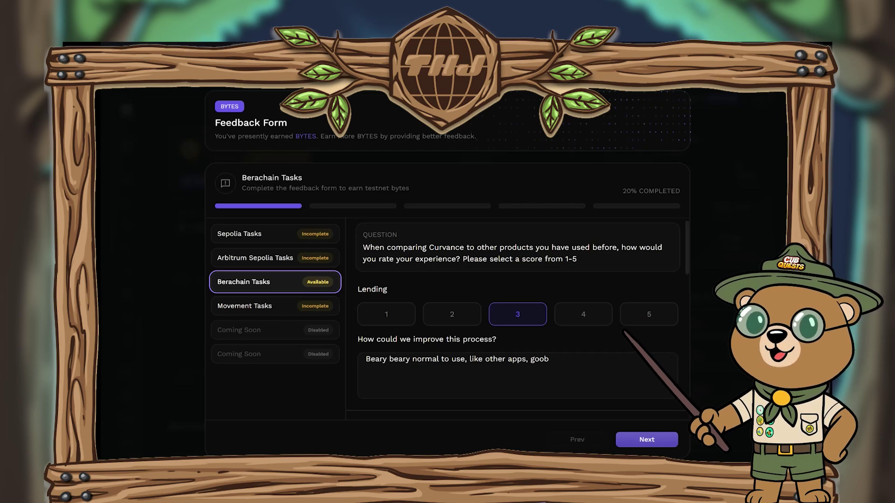
pyautogui.scroll(-5, 555, 361)
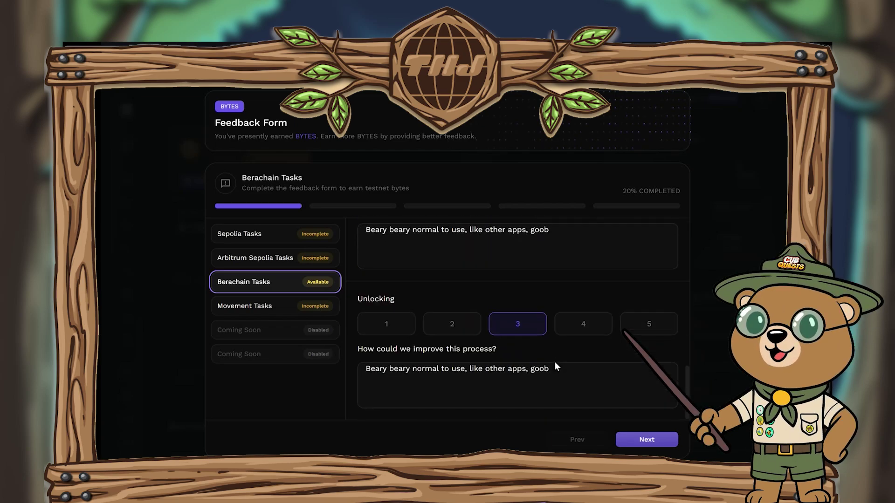
pyautogui.click(670, 440)
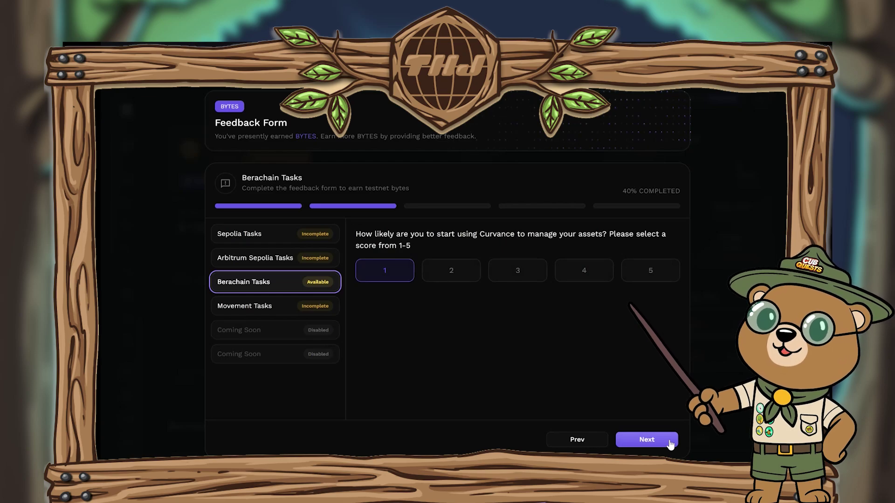
# Answer the remaining feedback questions with a likelihood score of 3, Safety as the money market priority, and Good as the experience rating
pyautogui.click(385, 270)
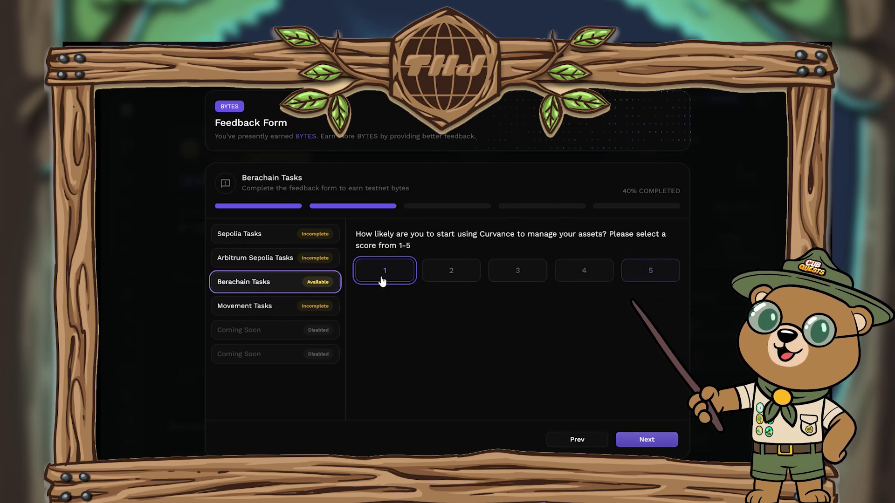
pyautogui.click(518, 271)
pyautogui.click(650, 440)
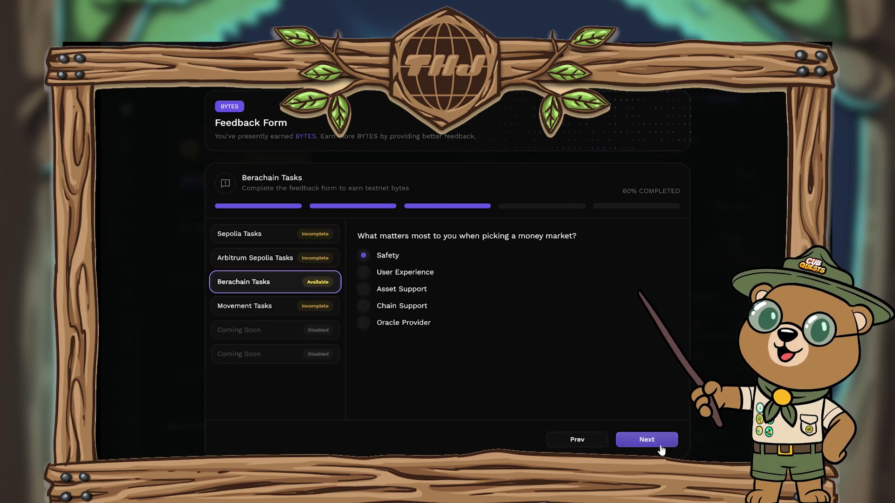
pyautogui.click(651, 447)
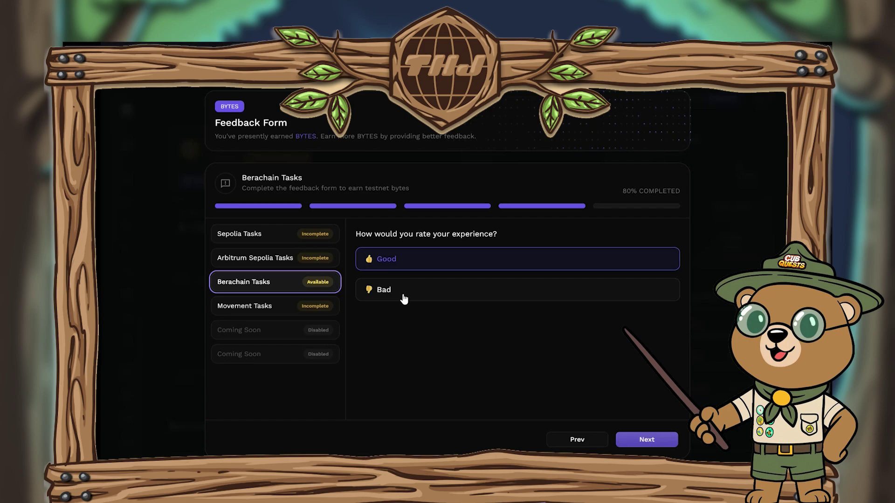
pyautogui.click(406, 264)
pyautogui.click(652, 441)
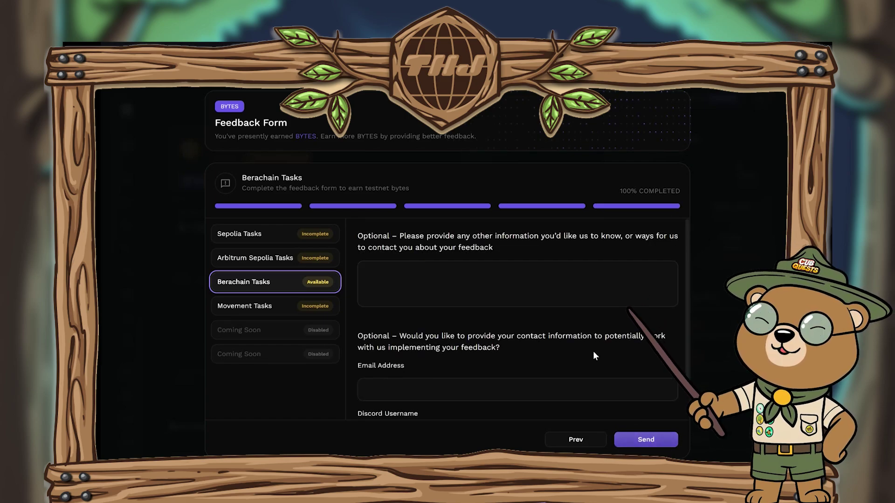
# Fill in the Discord username under the optional contact information and send the Berachain Tasks feedback
pyautogui.scroll(-1, 593, 351)
pyautogui.click(366, 397)
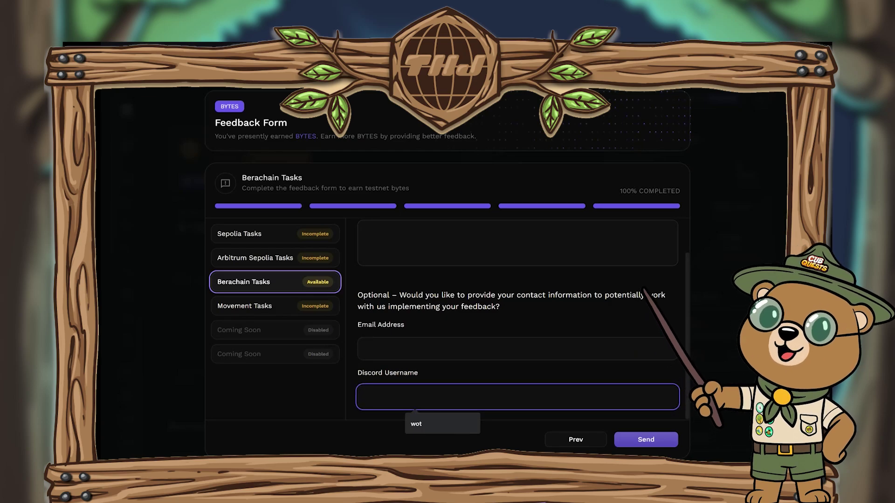
pyautogui.write('thebera')
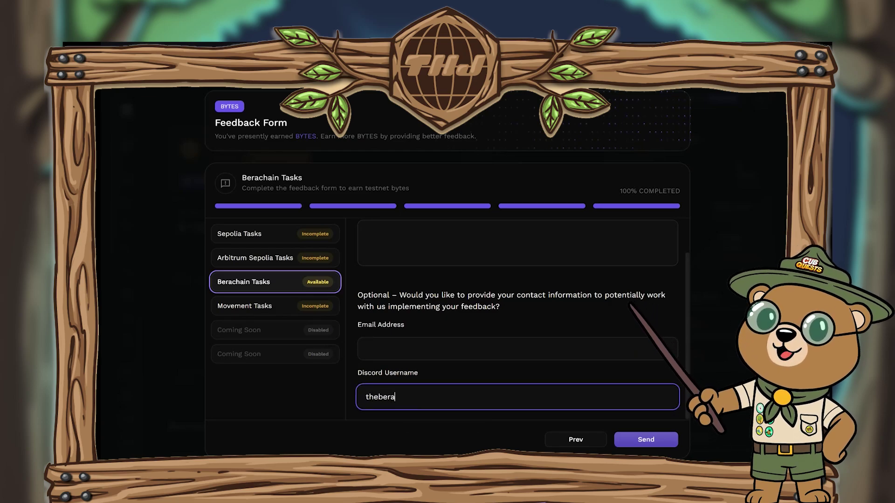
pyautogui.write('cub')
pyautogui.click(645, 443)
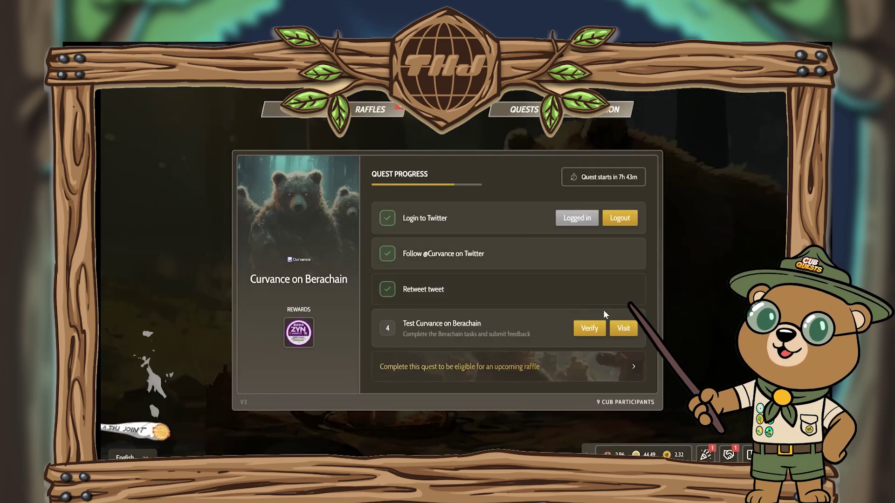
# Verify the Test Curvance on Berachain task in the CubQuests quest progress list
pyautogui.click(590, 329)
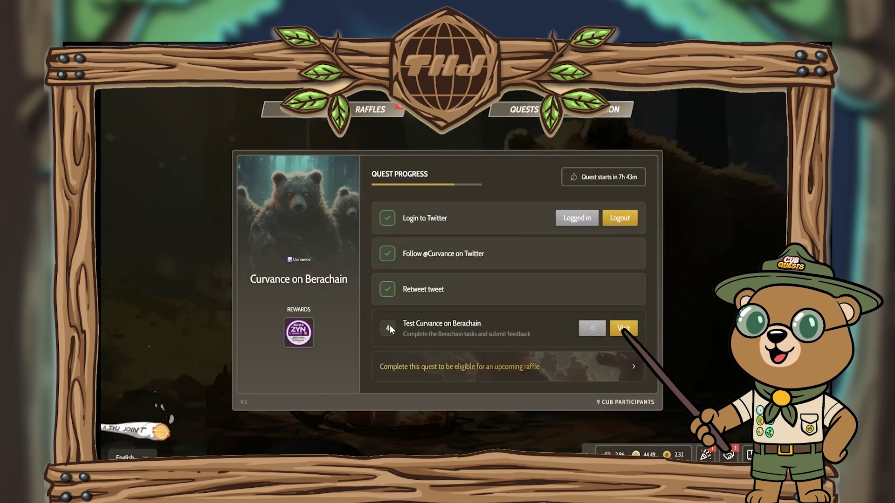